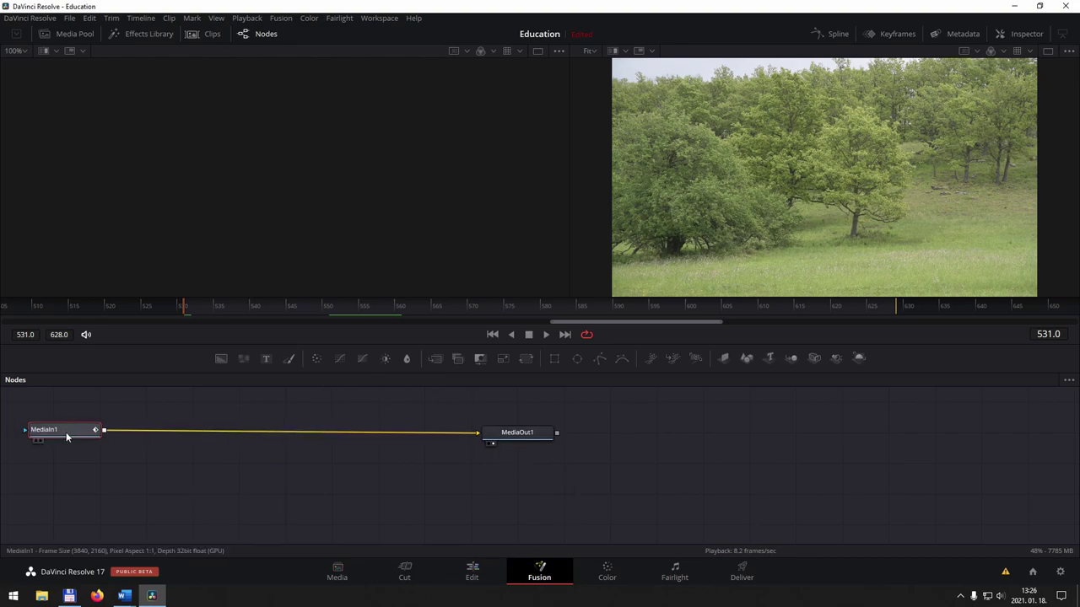
Nudge the MediaIn1 node in the graph and show its settings in the Inspector
drag(66, 432, 70, 437)
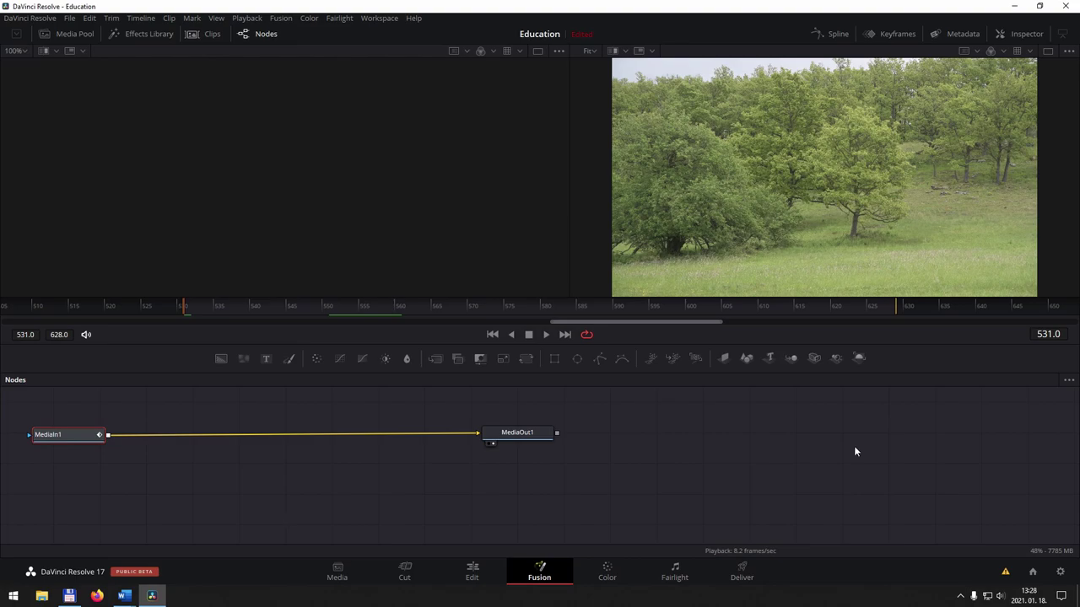
click(1024, 34)
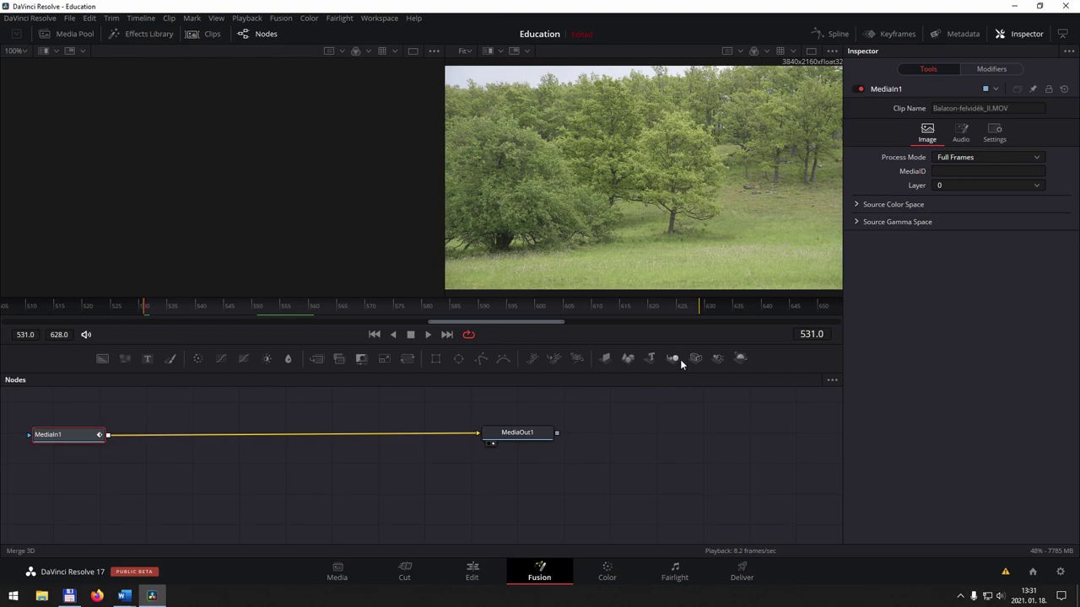
Line MediaIn1 up level with MediaOut1 and load it in the left viewer
mouse_move(71, 438)
mouse_down()
mouse_move(71, 457)
mouse_move(74, 437)
mouse_up()
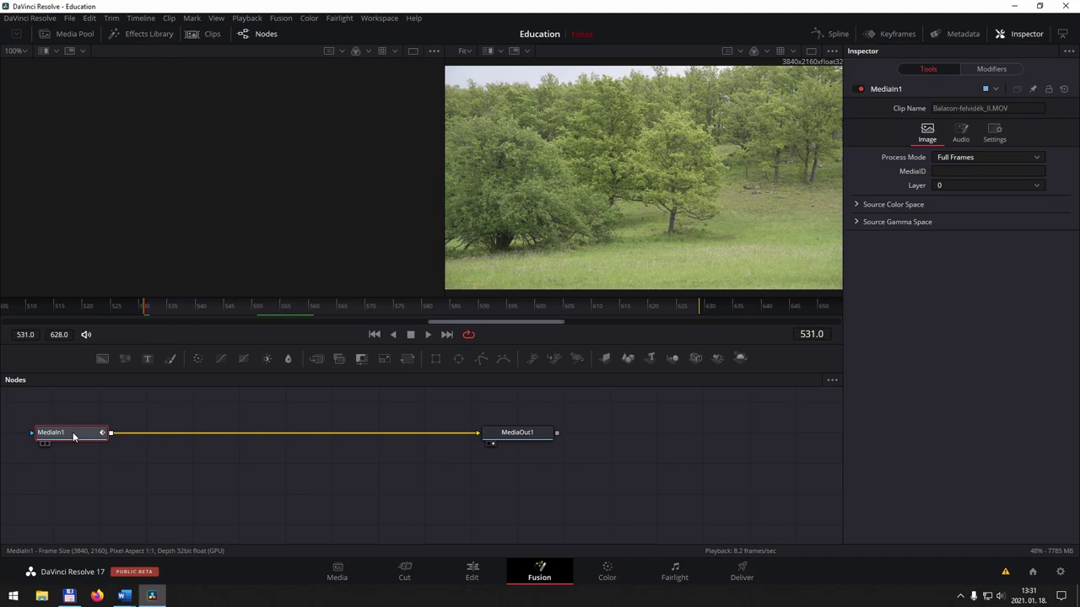
drag(519, 435, 524, 437)
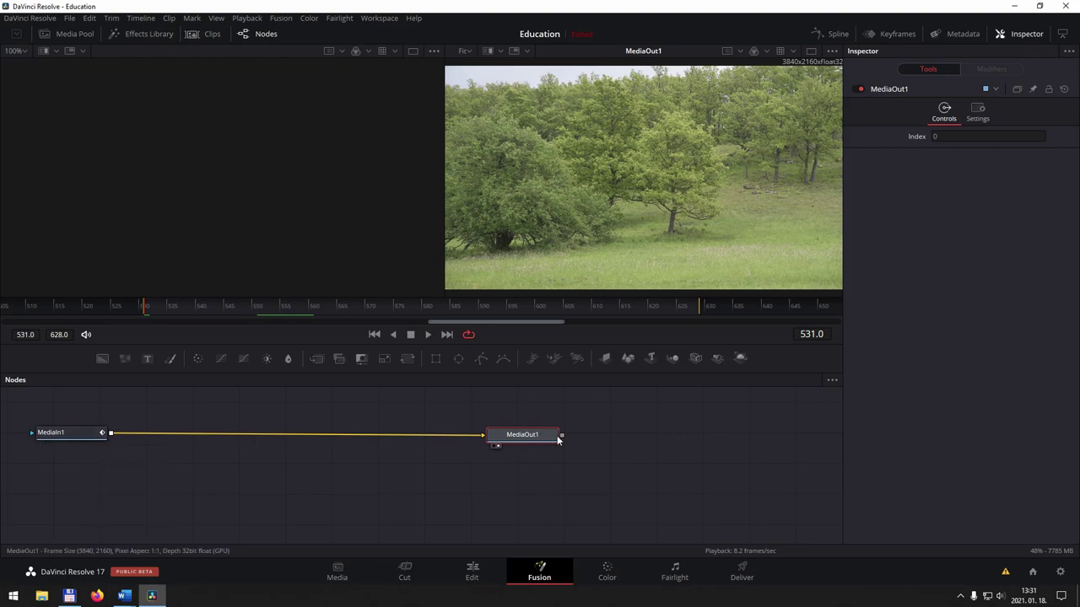
mouse_move(557, 439)
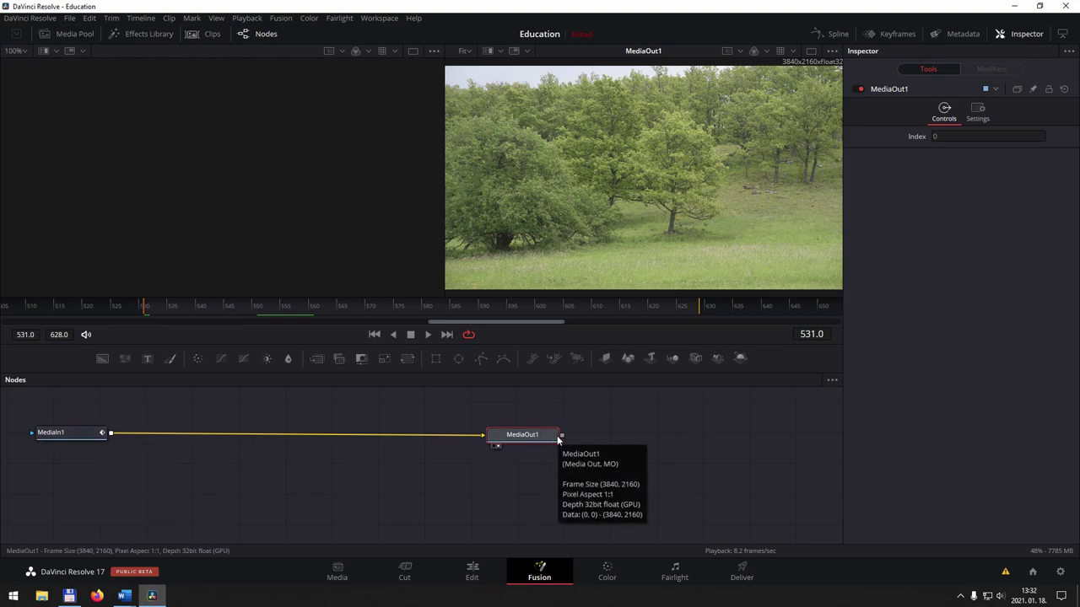
click(84, 434)
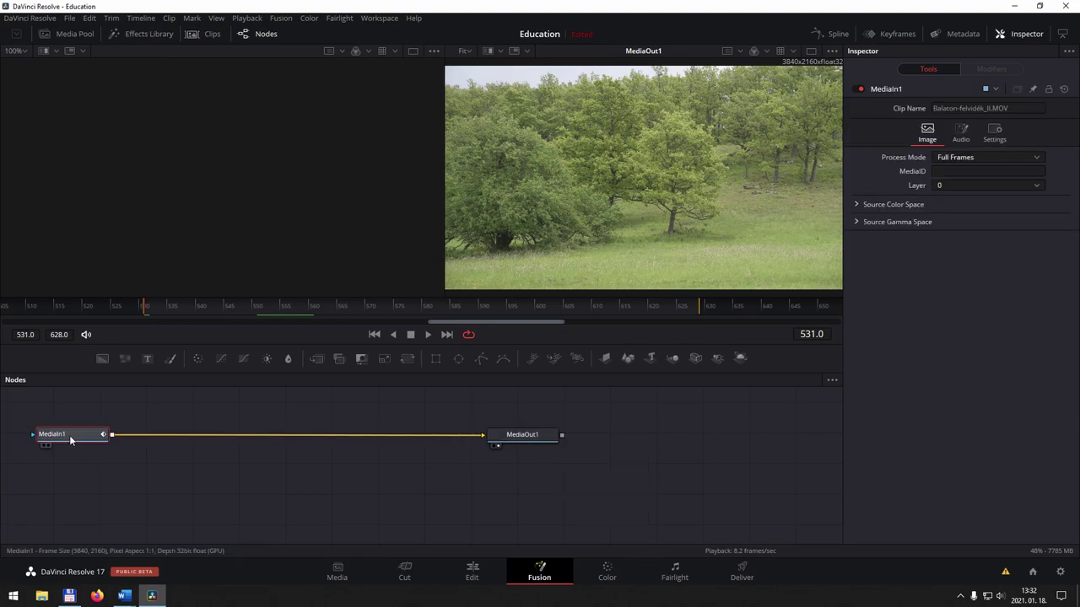
mouse_move(70, 435)
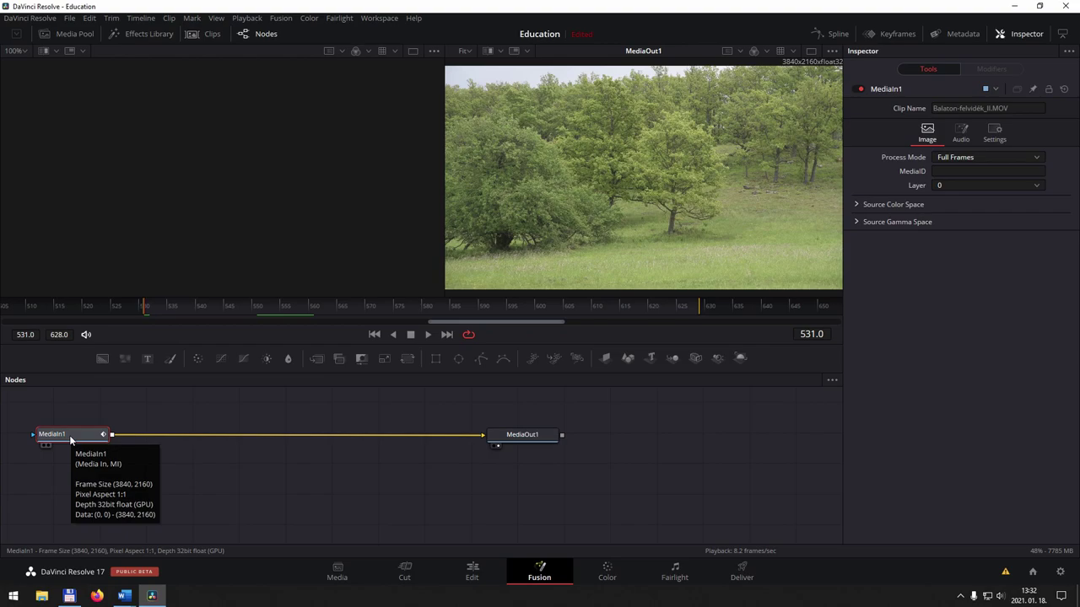
mouse_move(541, 441)
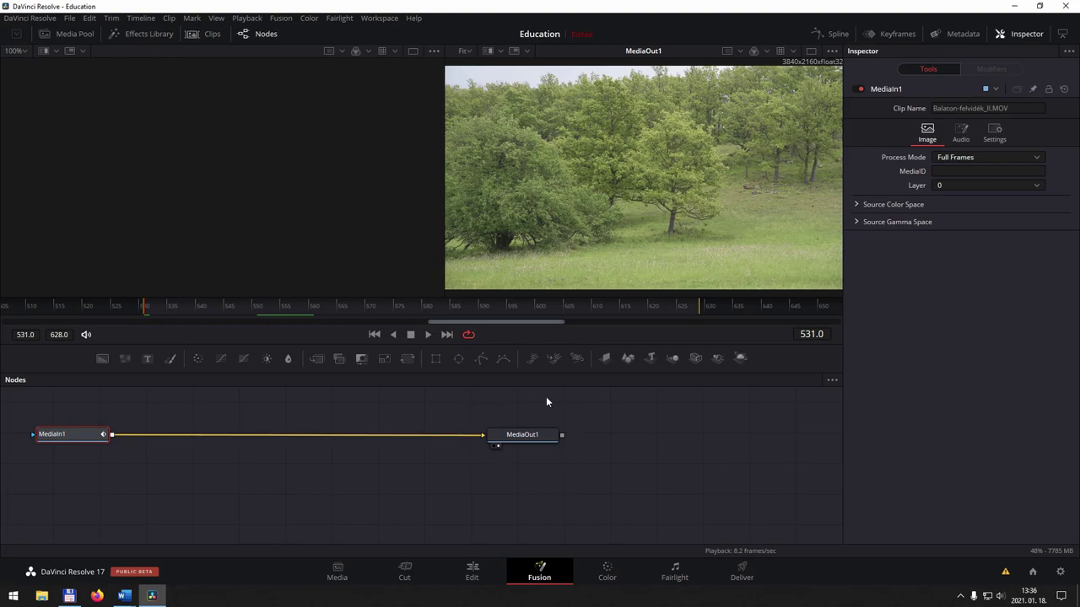
click(43, 446)
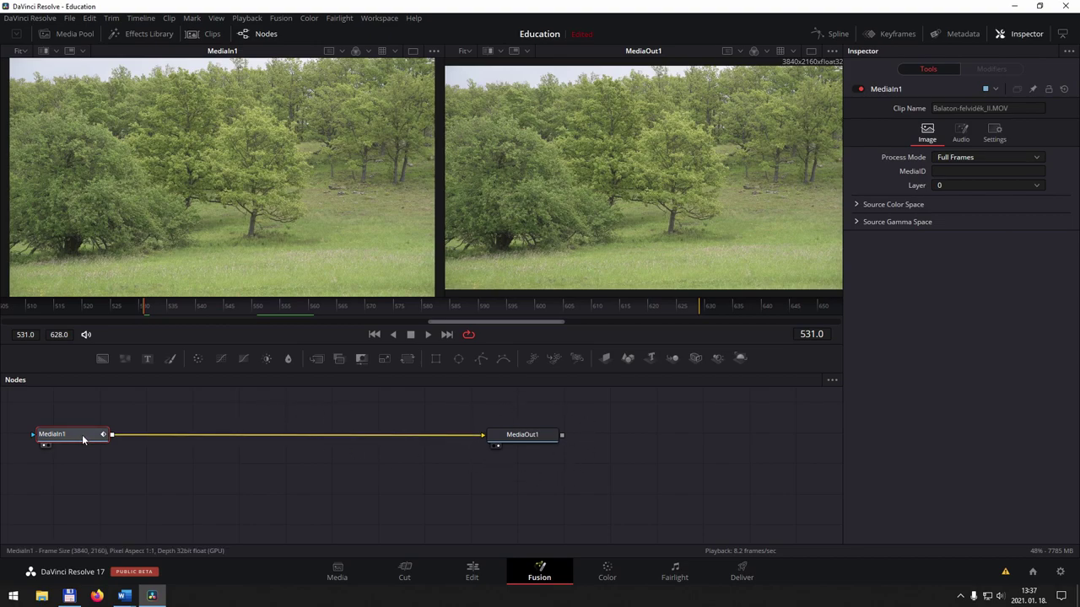
Keep the node named MediaIn1 and clear the left viewer
mouse_move(83, 438)
key(F2)
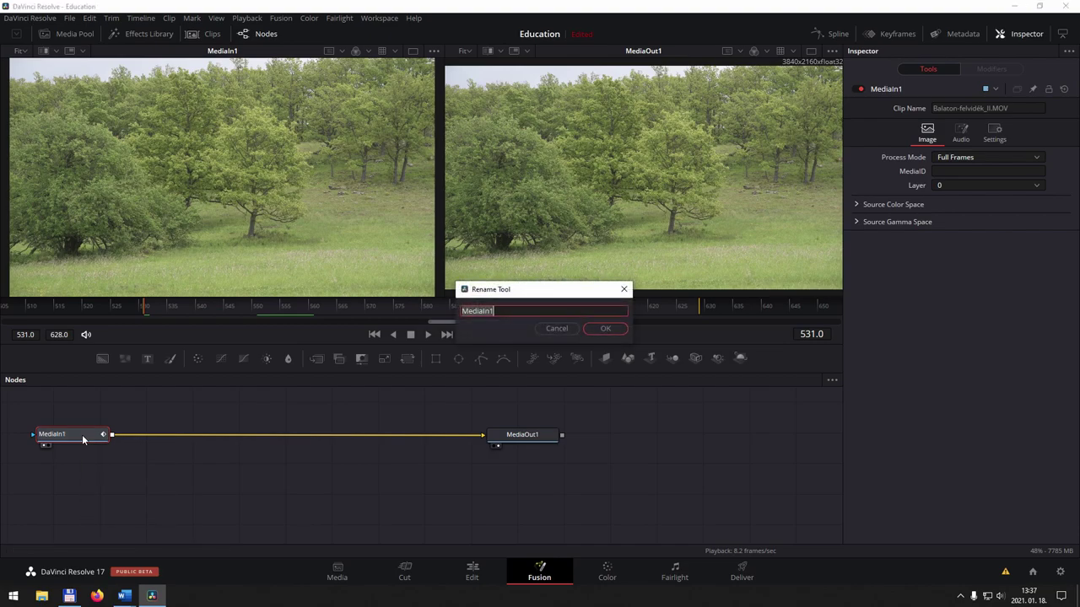
key(Escape)
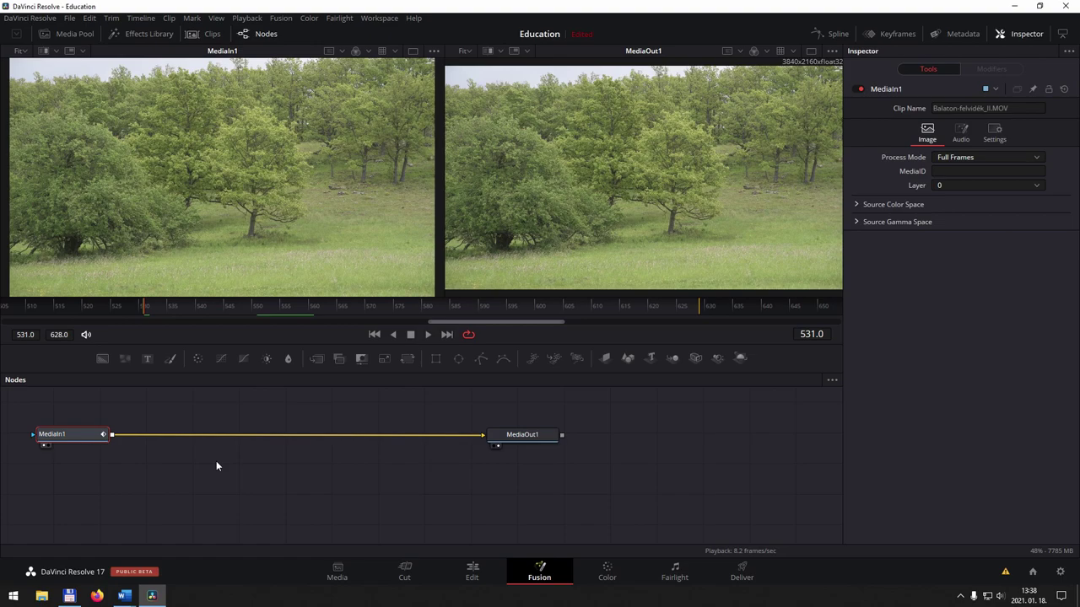
scroll(216, 463, down, 3)
scroll(216, 462, up, 3)
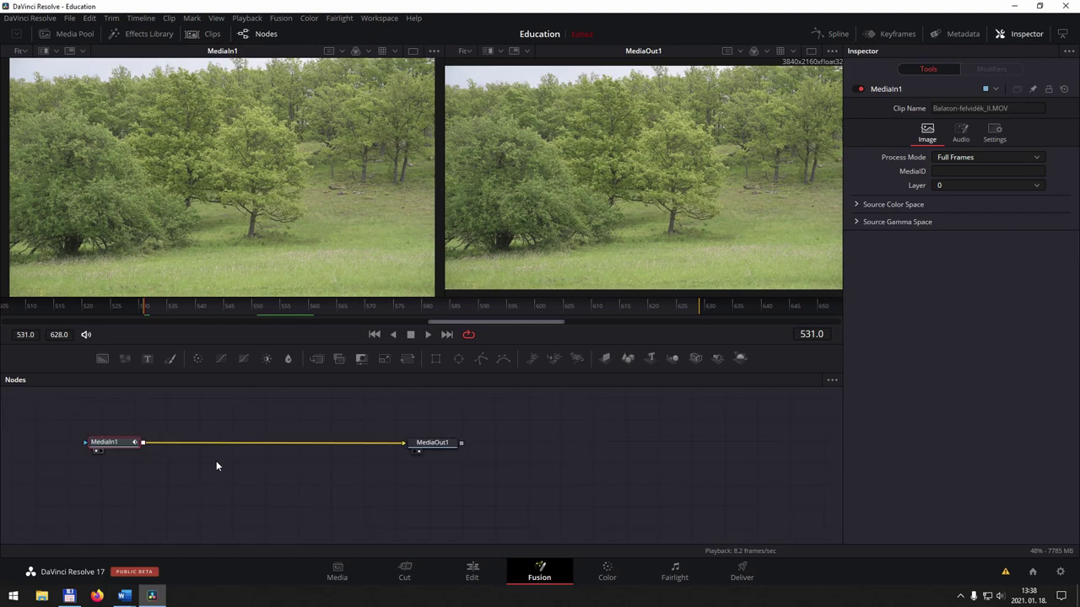
key(1)
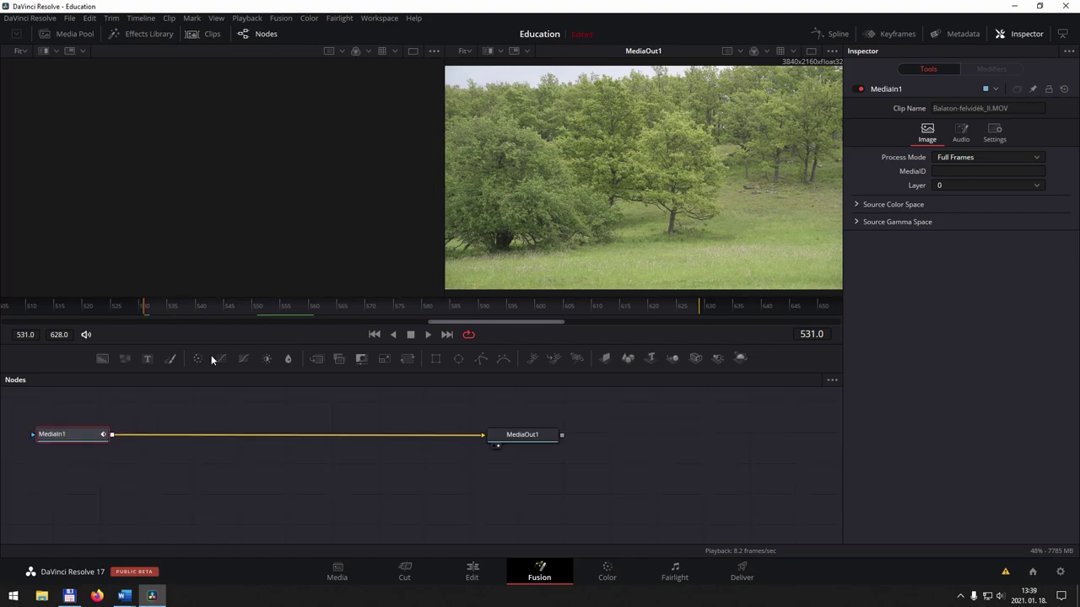
Go to frames 565 and 603, then reset the render range to 506–653
click(341, 306)
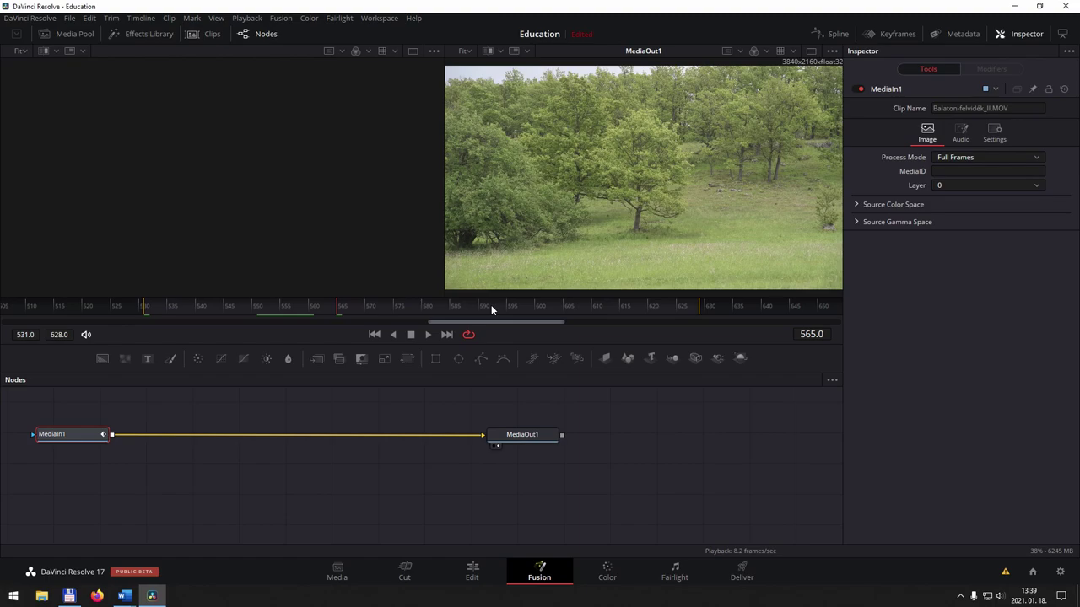
click(554, 308)
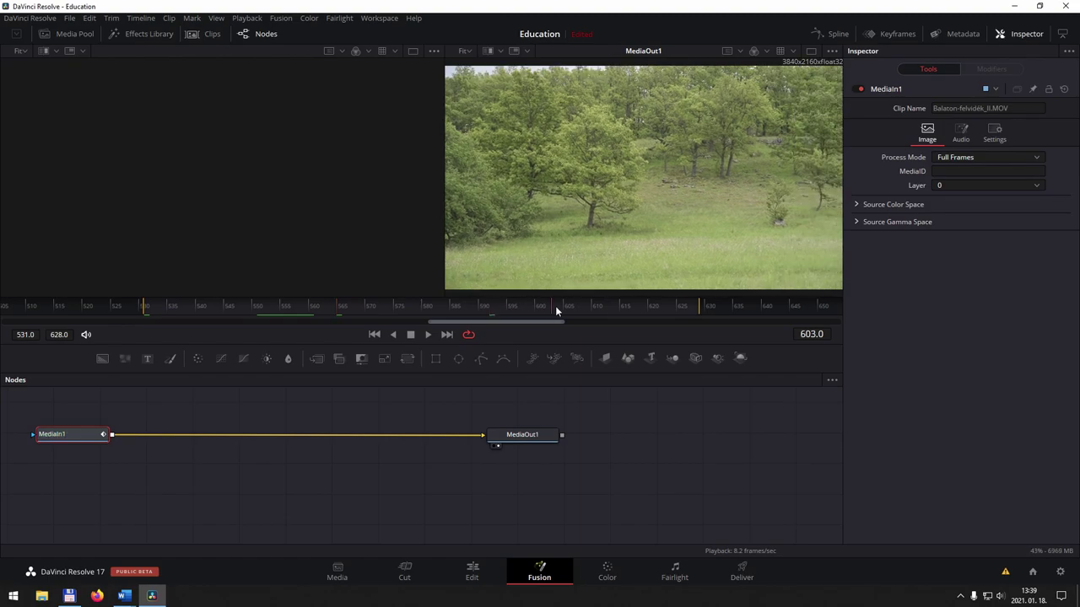
double_click(143, 315)
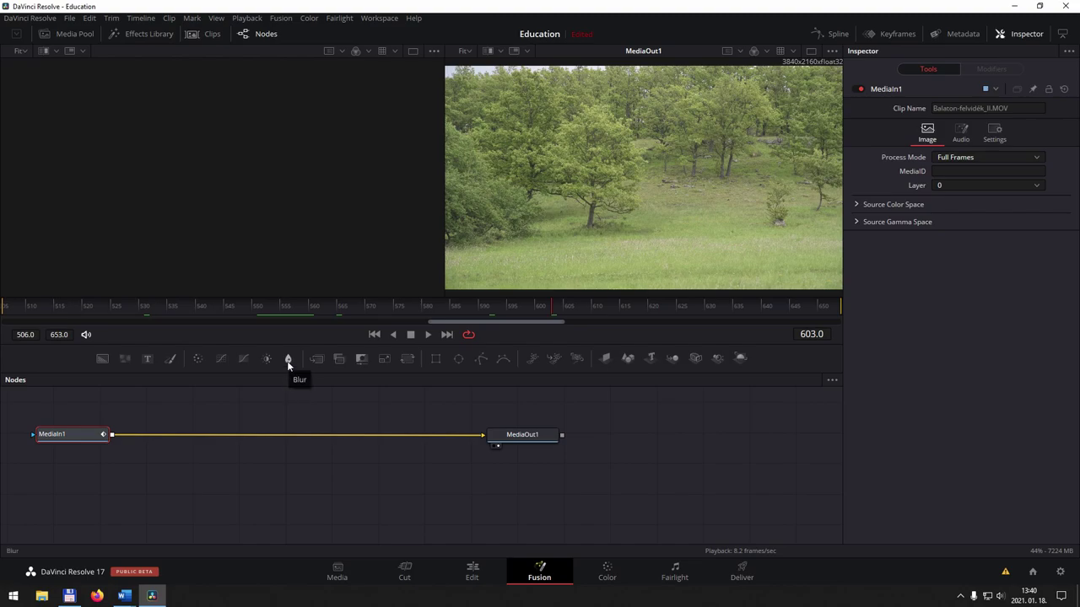
Insert a Blur1 node between MediaIn1 and MediaOut1 with Blur Size 26.8
drag(288, 362, 297, 369)
drag(297, 370, 289, 438)
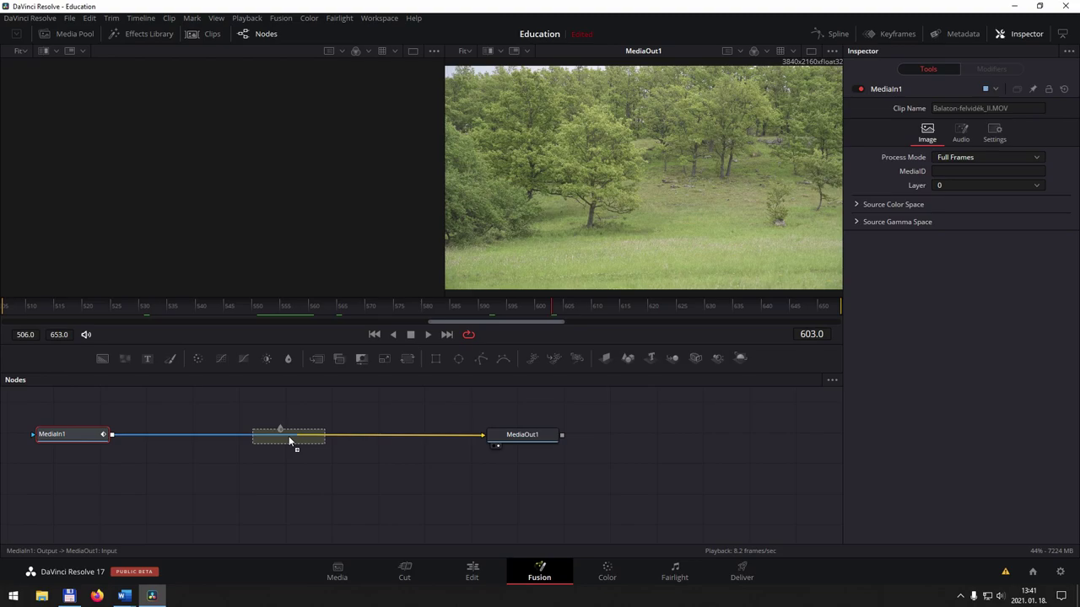
drag(289, 440, 289, 438)
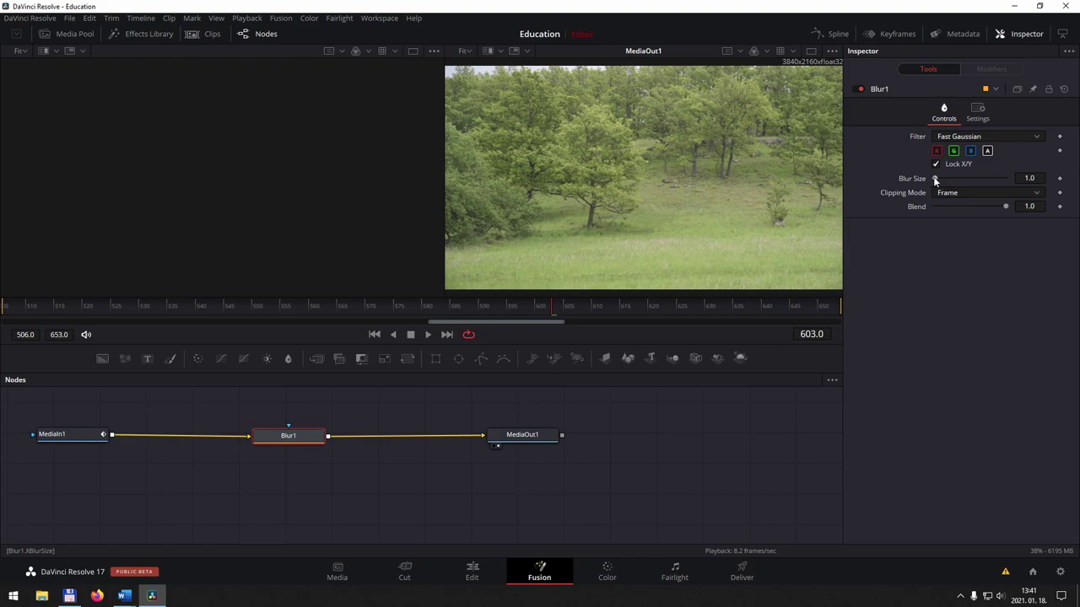
drag(934, 178, 953, 182)
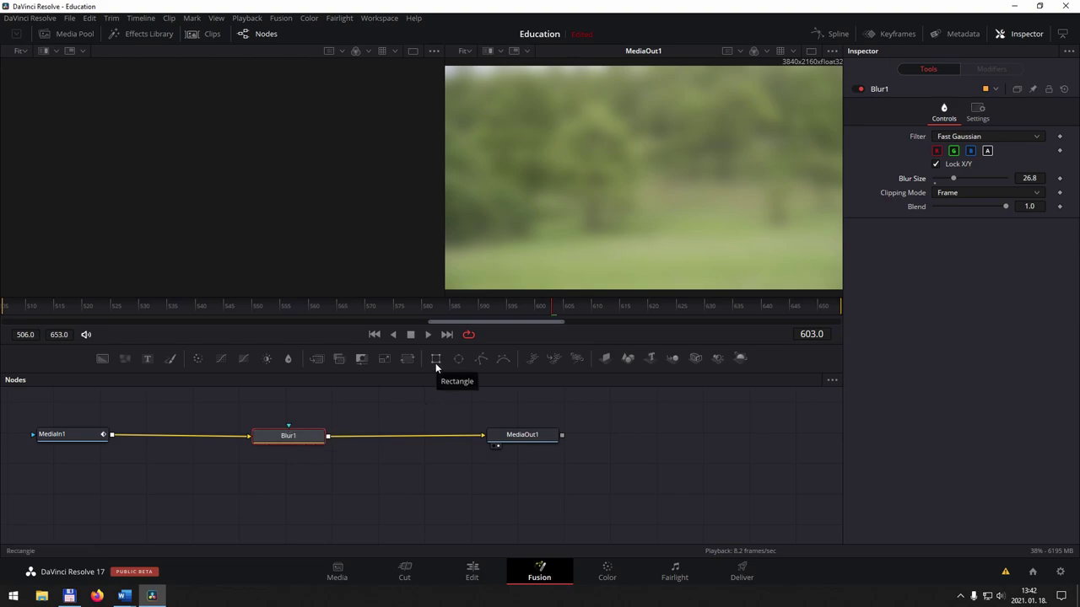
Mask Blur1 with a Rectangle1 node moved down to the lower band at Y 0.25
drag(436, 362, 295, 407)
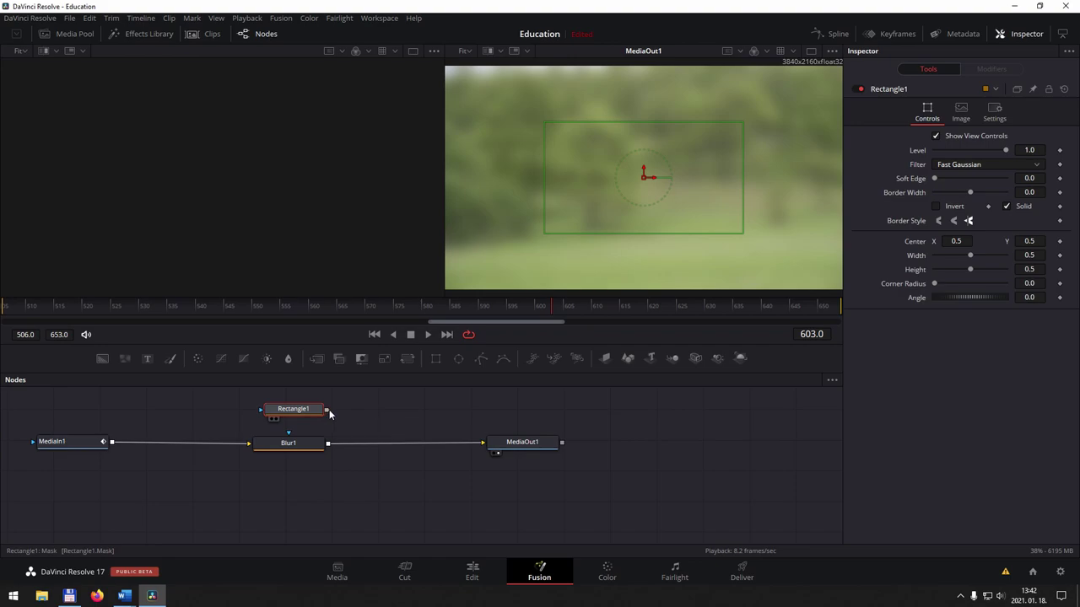
mouse_move(327, 413)
mouse_down()
mouse_move(347, 418)
mouse_move(289, 435)
mouse_up()
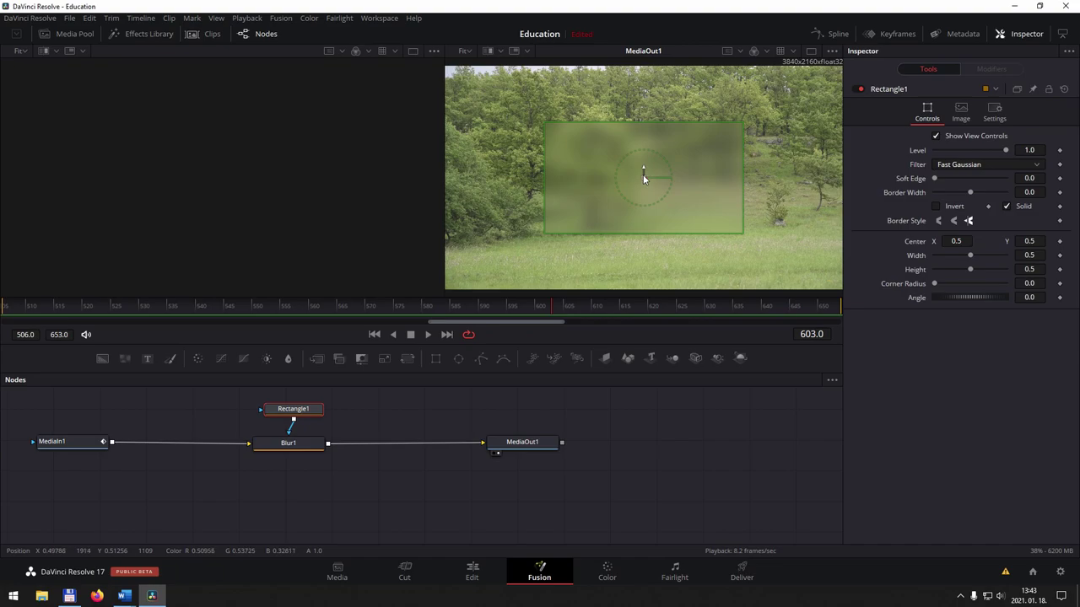
drag(644, 178, 647, 231)
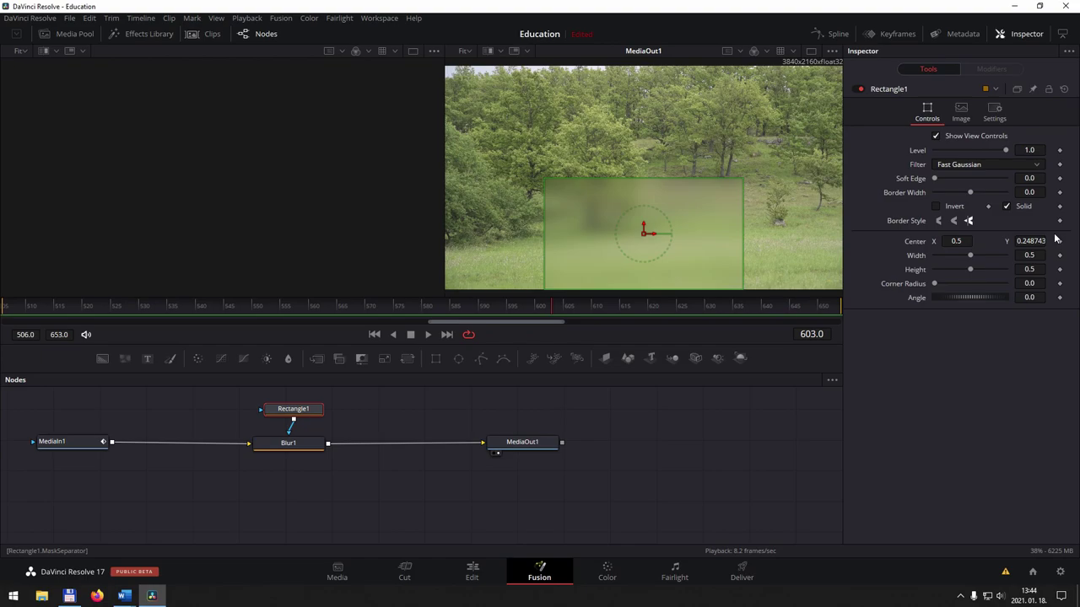
click(401, 501)
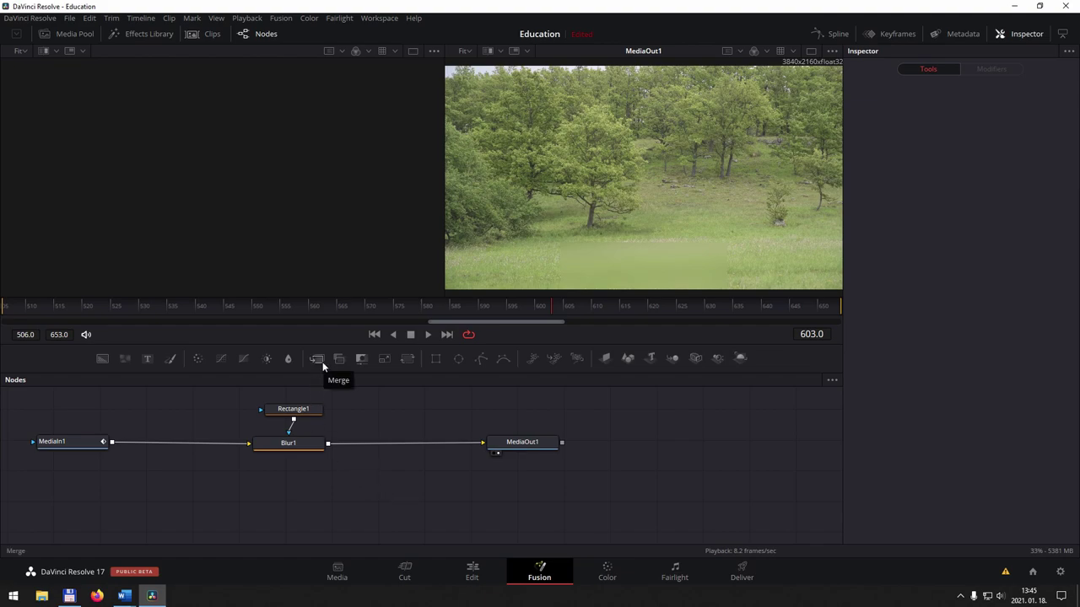
Drop a Merge1 node onto the Blur1–MediaOut1 link, with Blur1 as background
drag(322, 360, 395, 442)
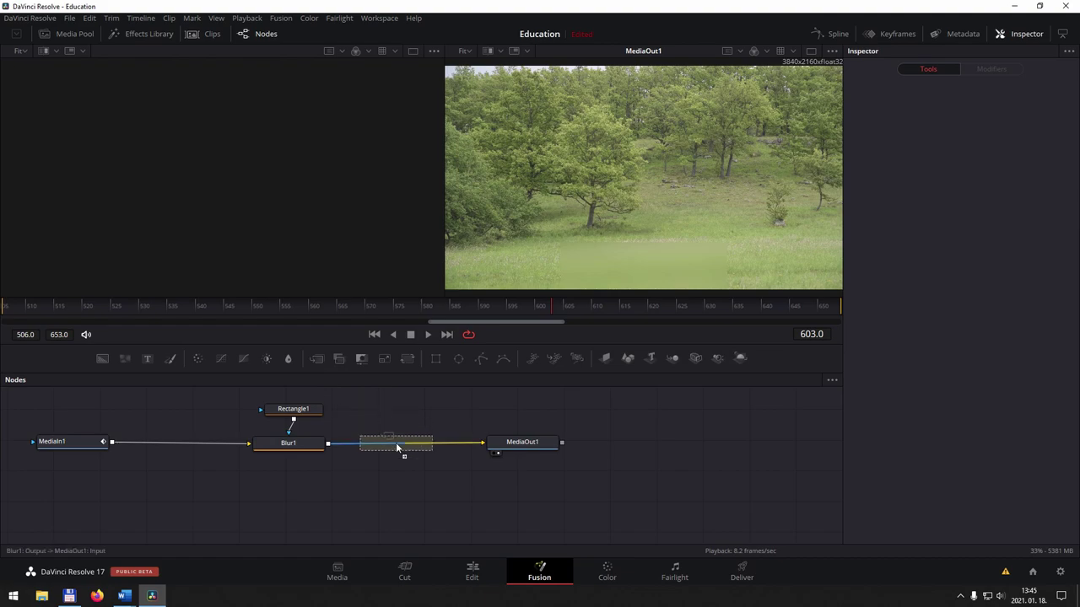
drag(396, 447, 397, 447)
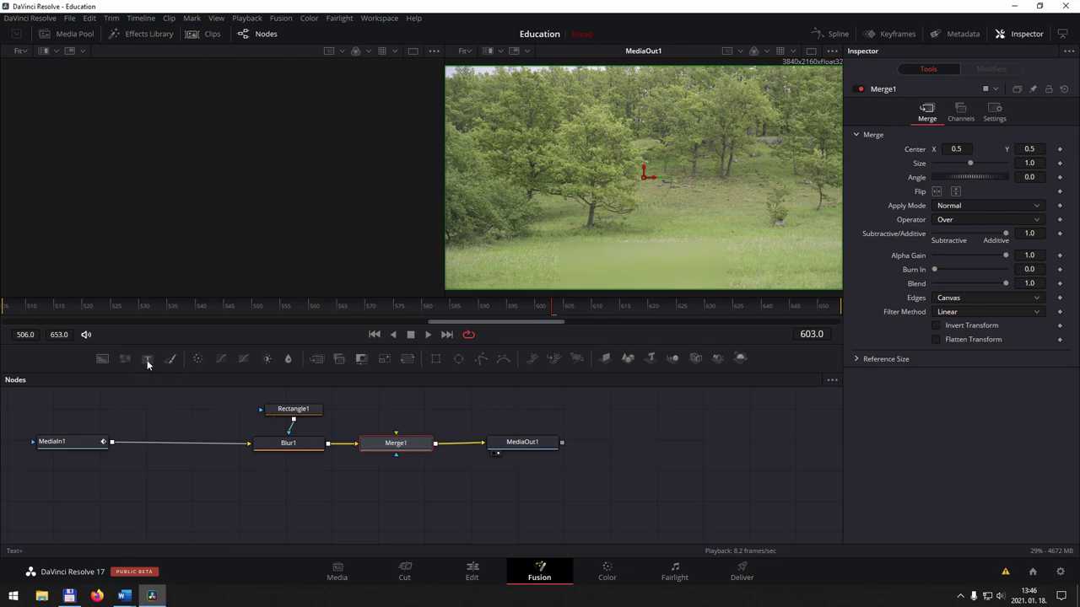
Connect a Text1 node to Merge1's foreground and type the title 'Fekete-hegy'
drag(147, 359, 396, 406)
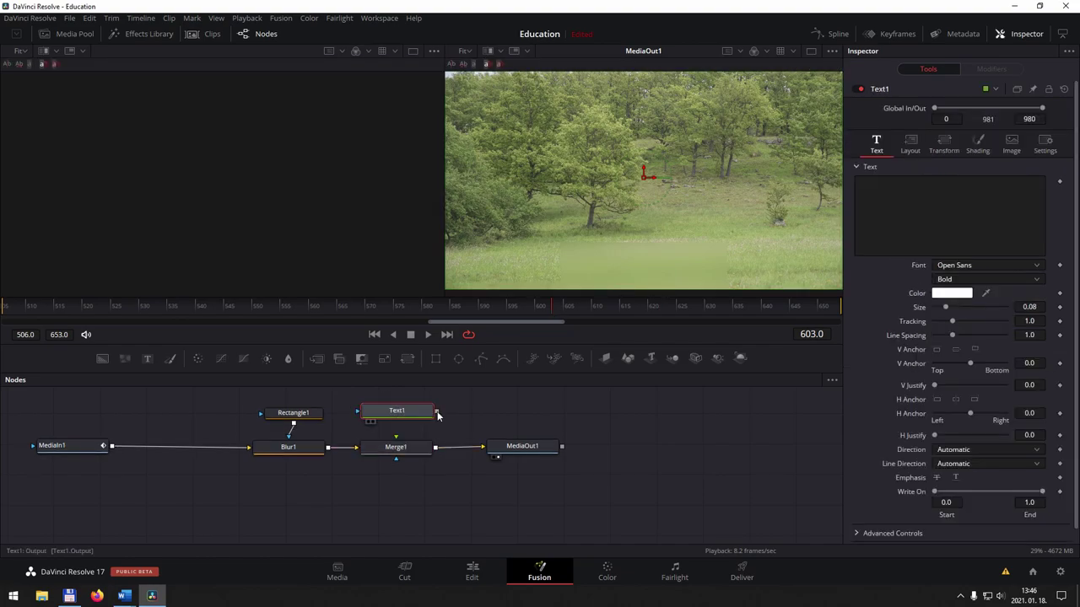
drag(437, 412, 397, 443)
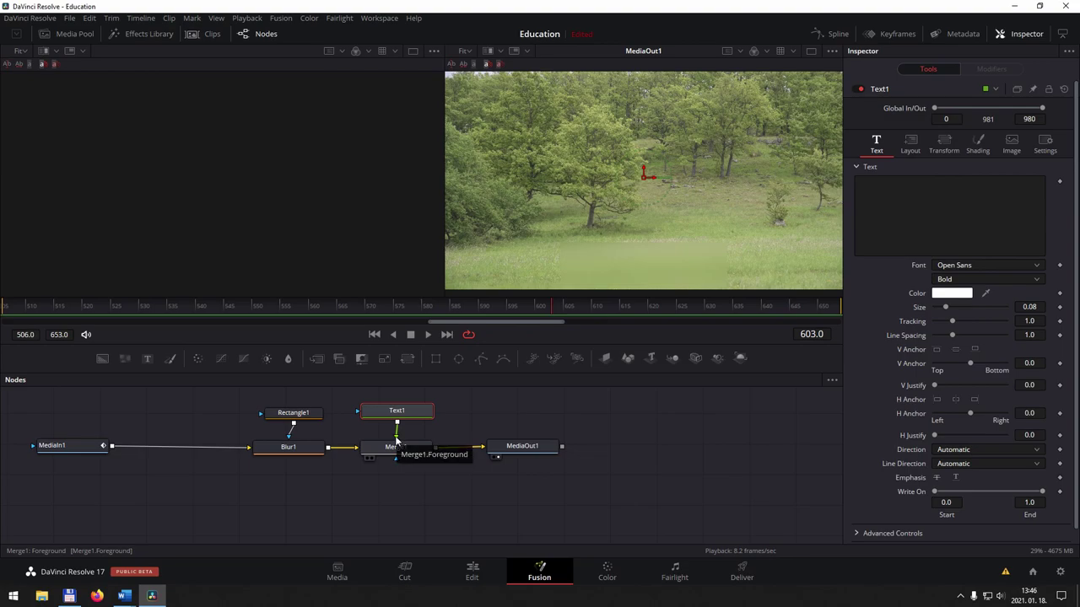
click(888, 197)
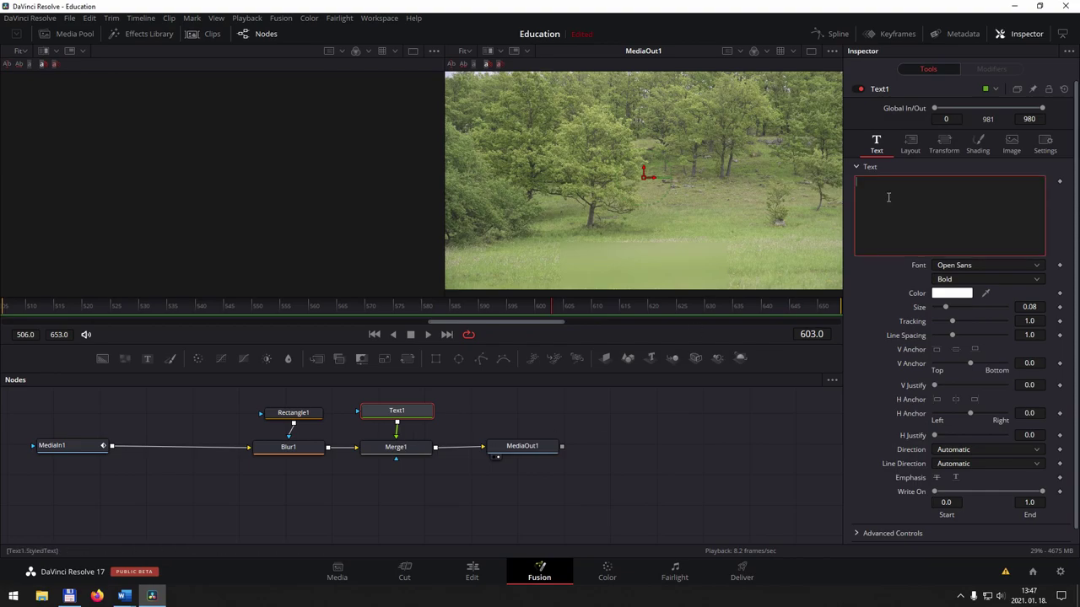
text(Fekete-hegy)
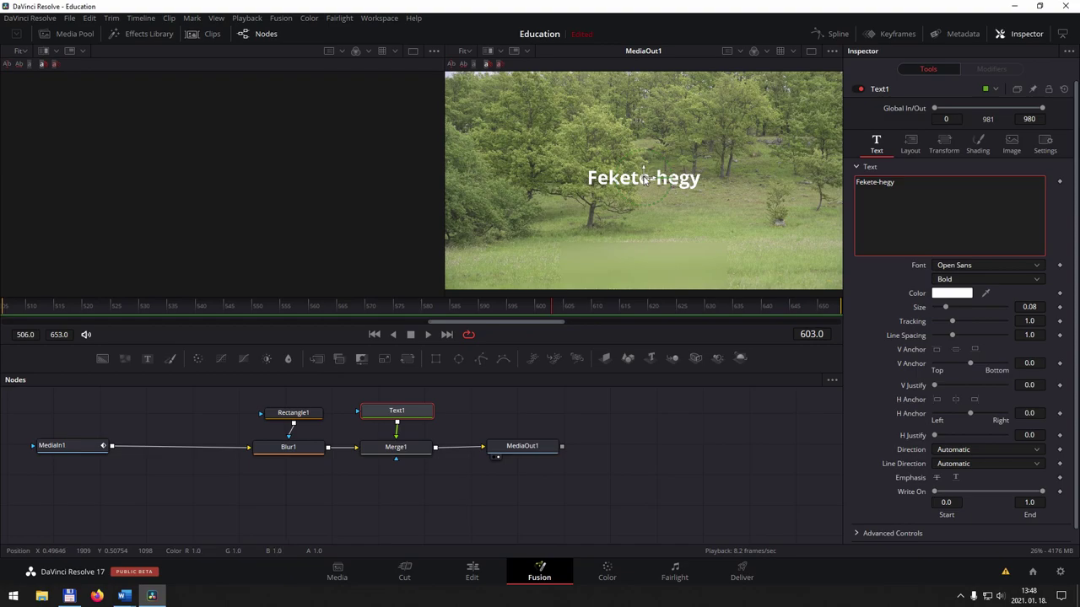
Move the title down to the bottom of the frame and set its font to Trebuchet MS
click(644, 179)
mouse_move(644, 179)
mouse_down()
mouse_move(645, 272)
mouse_move(629, 195)
mouse_move(641, 268)
mouse_up()
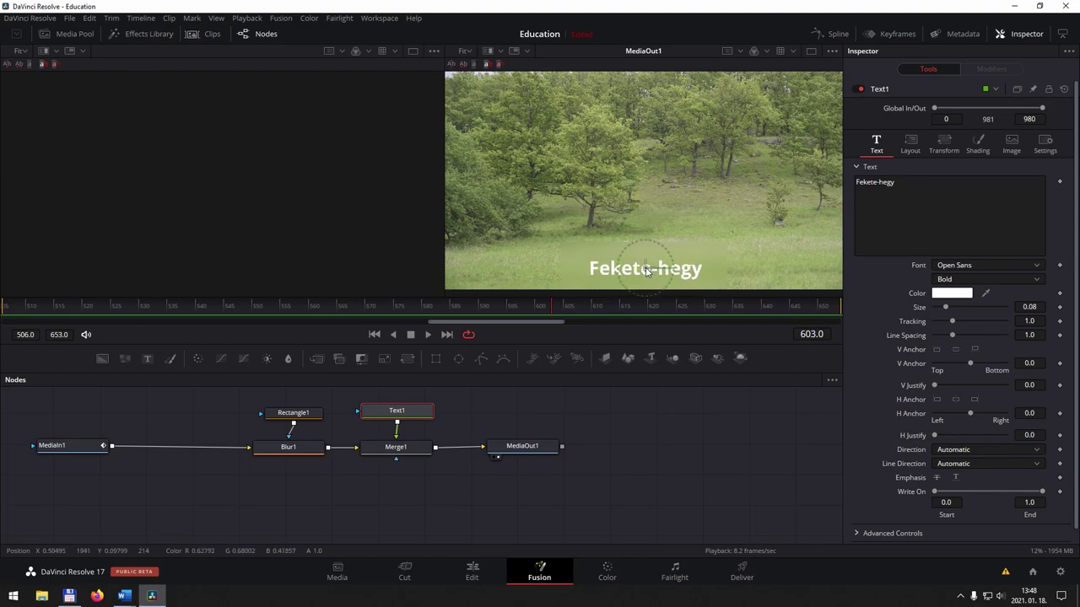
click(987, 265)
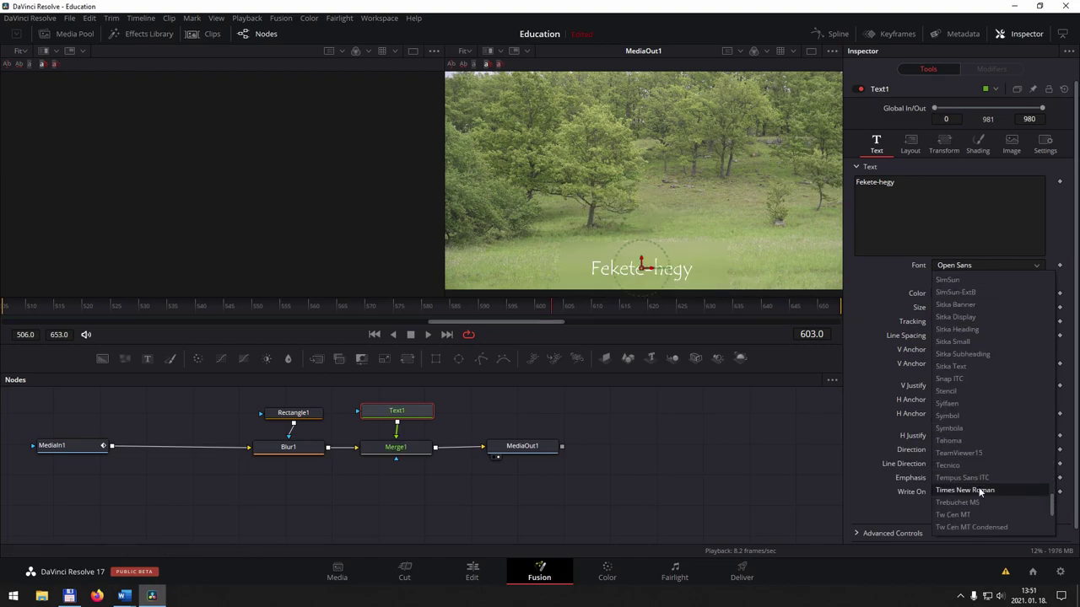
click(981, 505)
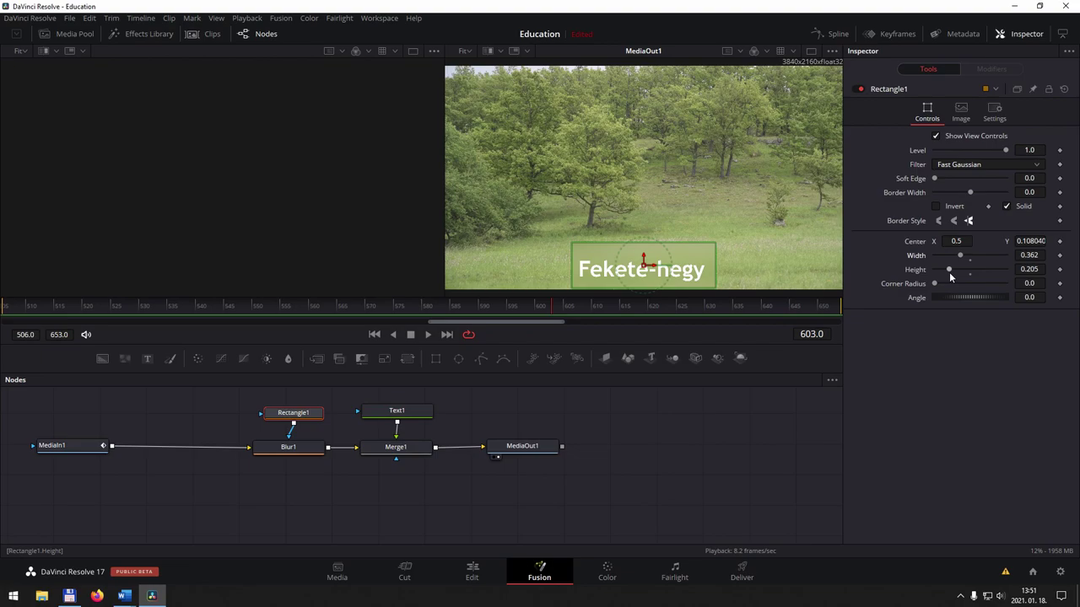
Shorten Rectangle1 to height 0.157 and soften its edge to 0.0457
drag(948, 271, 946, 276)
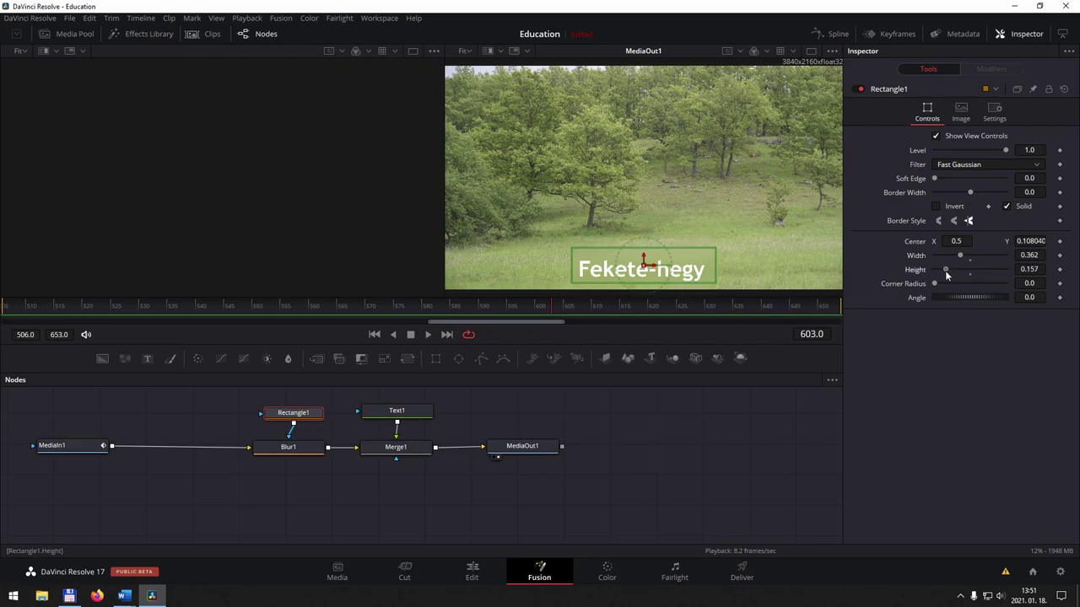
drag(935, 178, 951, 182)
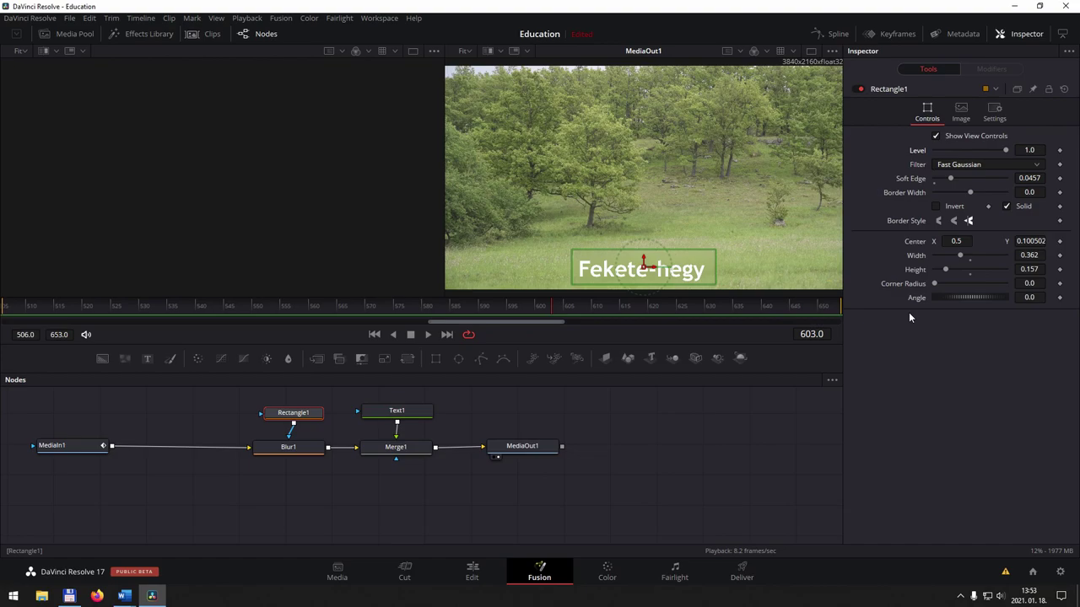
click(413, 414)
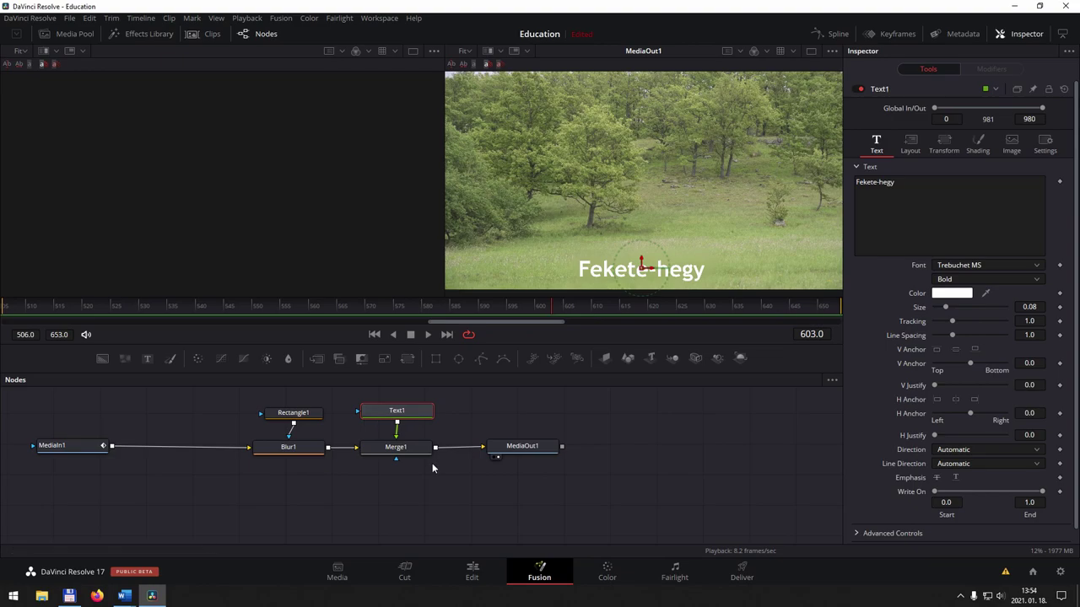
Keyframe the title's tracking at frame 515 and open the Spline editor
click(55, 309)
click(1060, 327)
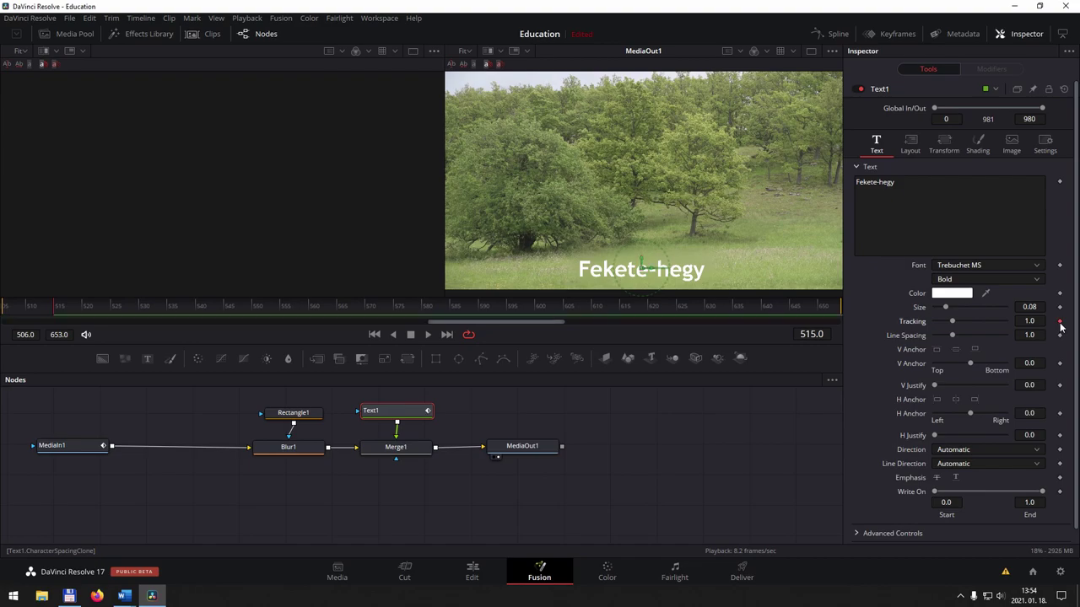
click(829, 35)
click(1023, 38)
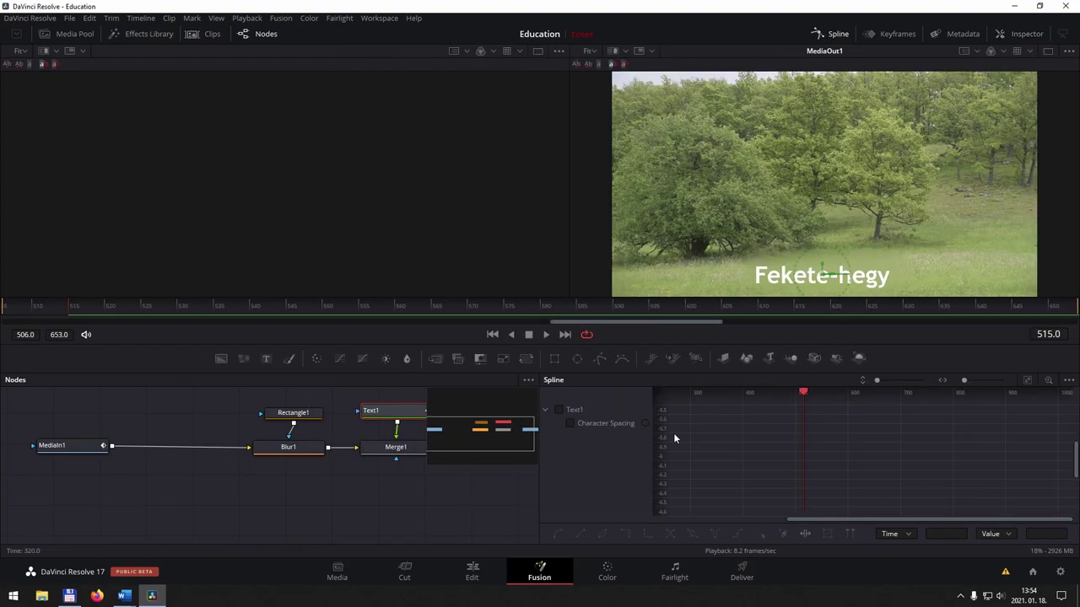
Show the Character Spacing curve and select its keyframe near frame 650
click(571, 425)
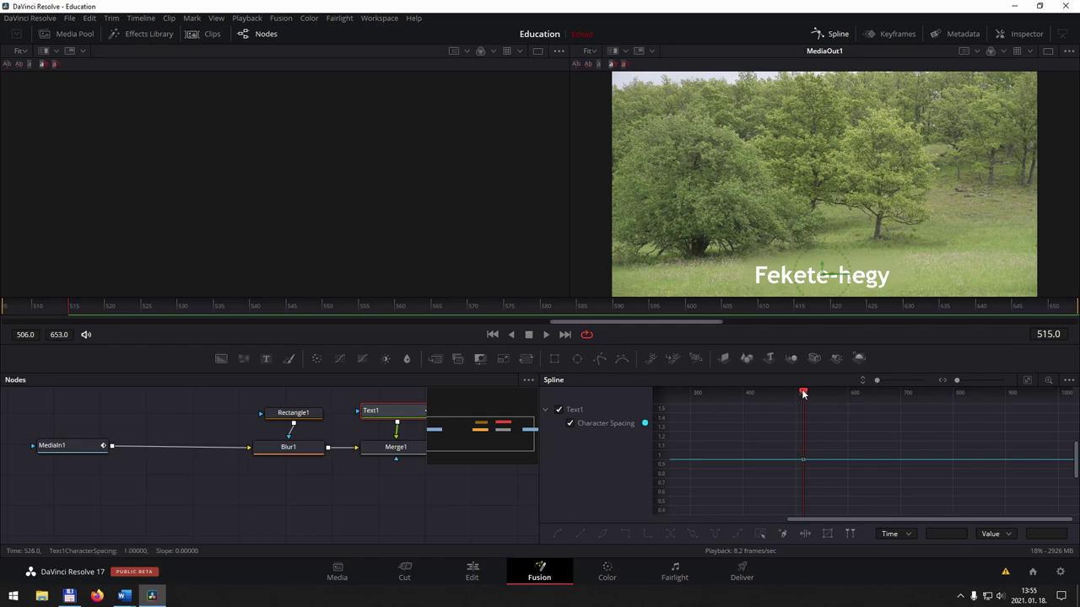
drag(810, 397, 817, 396)
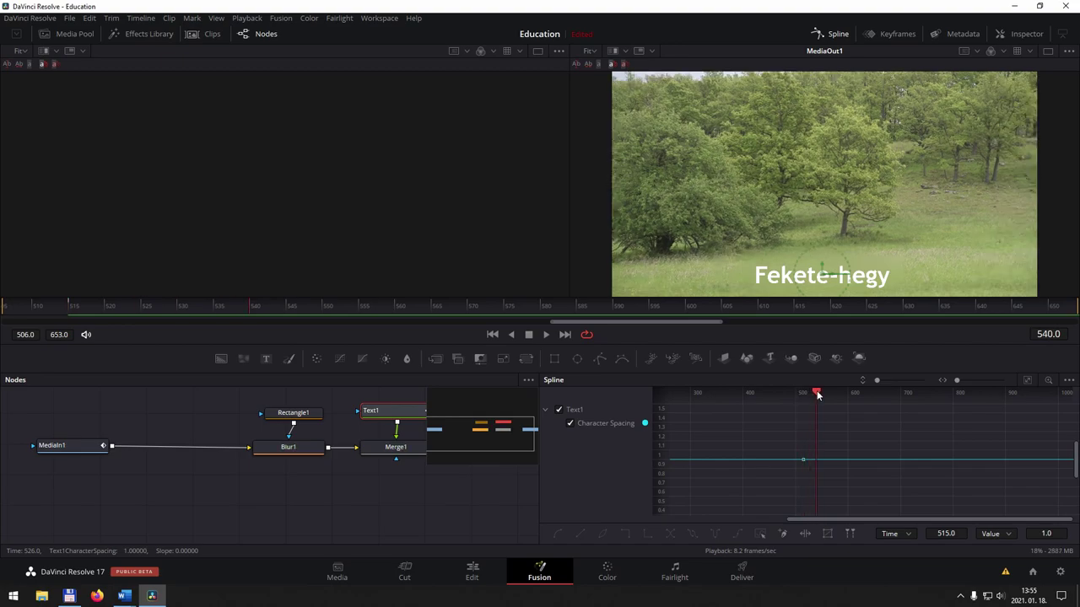
drag(818, 395, 805, 396)
scroll(864, 462, up, 2)
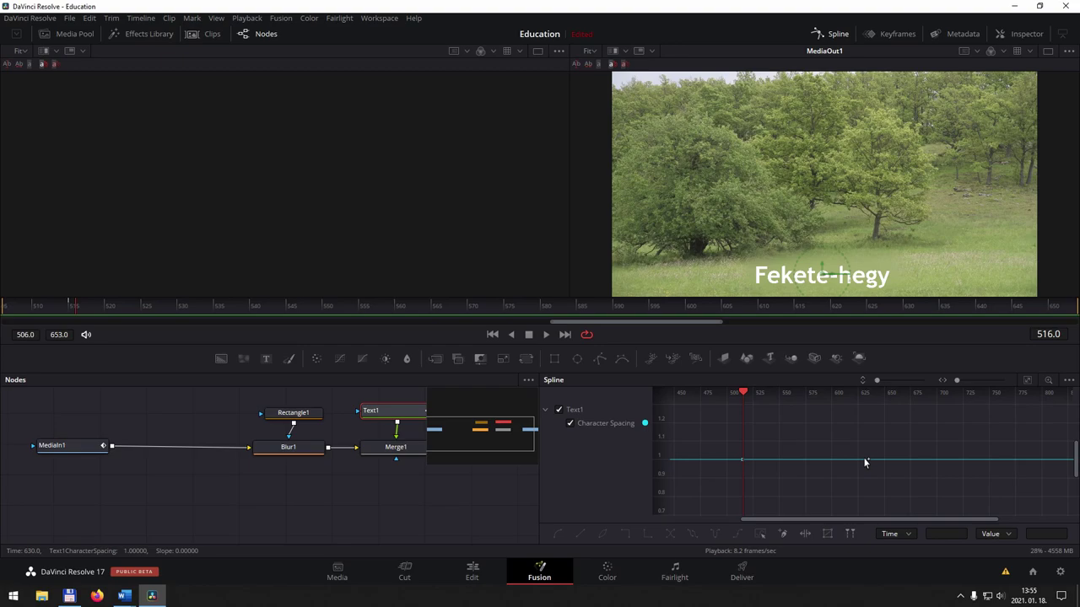
scroll(863, 462, up, 1)
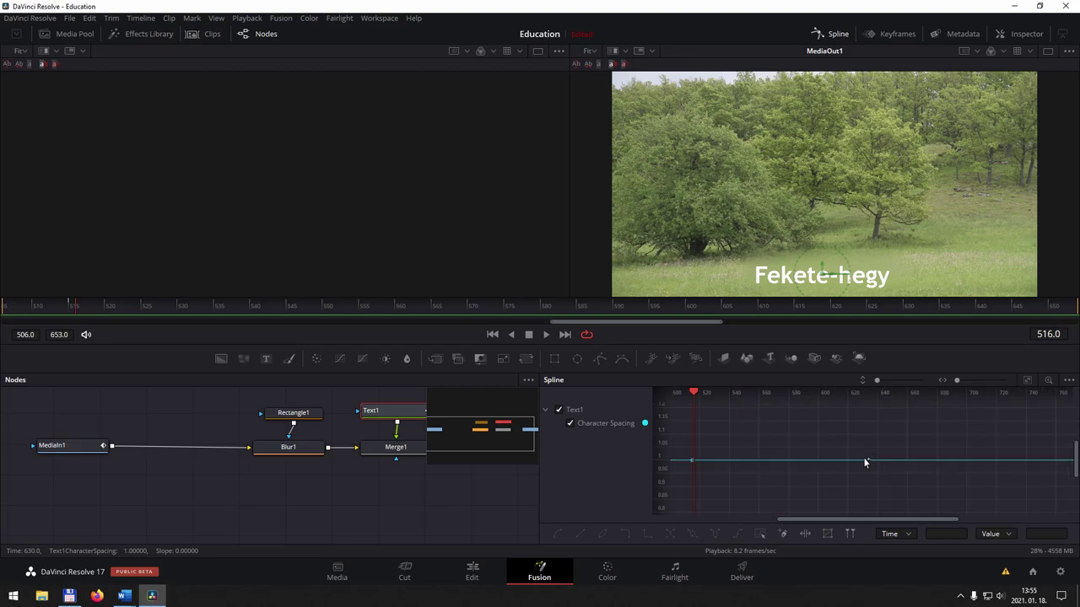
mouse_move(721, 321)
mouse_down()
mouse_move(827, 321)
mouse_move(784, 321)
mouse_up()
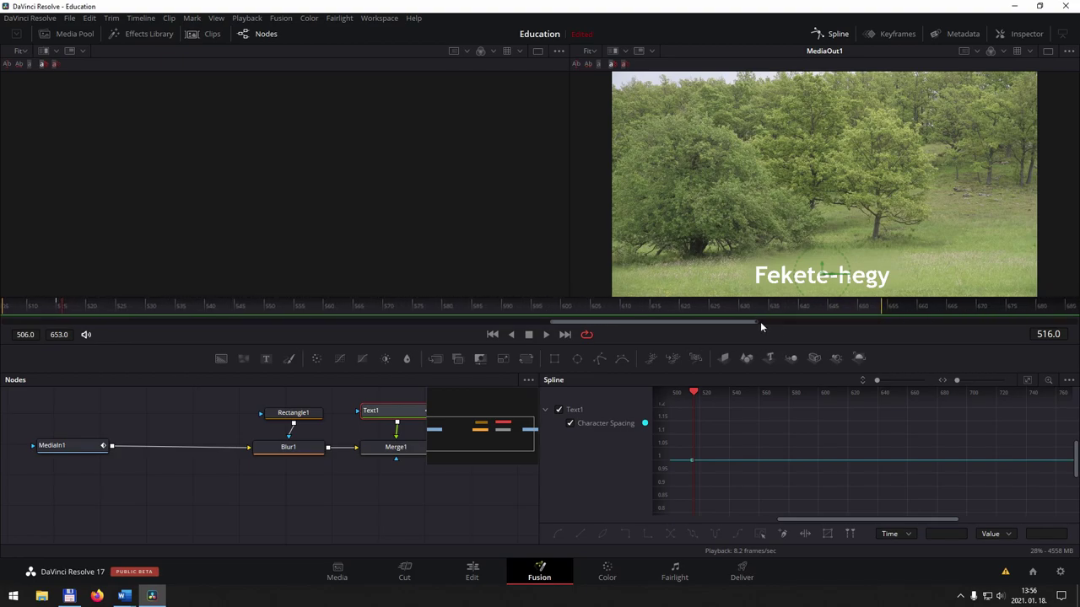
drag(784, 320, 825, 320)
scroll(867, 447, up, 2)
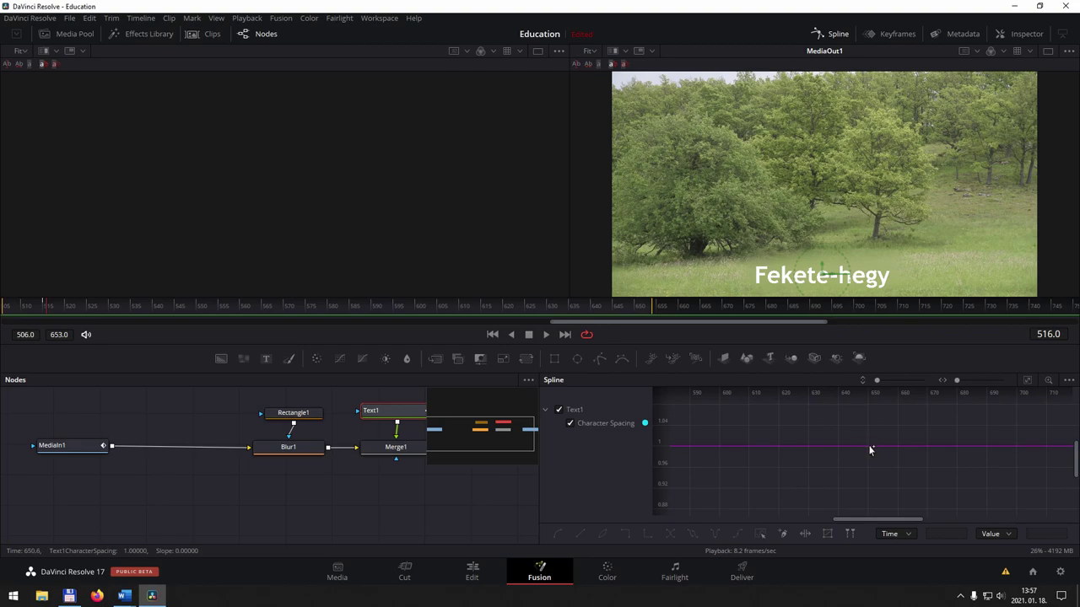
click(868, 450)
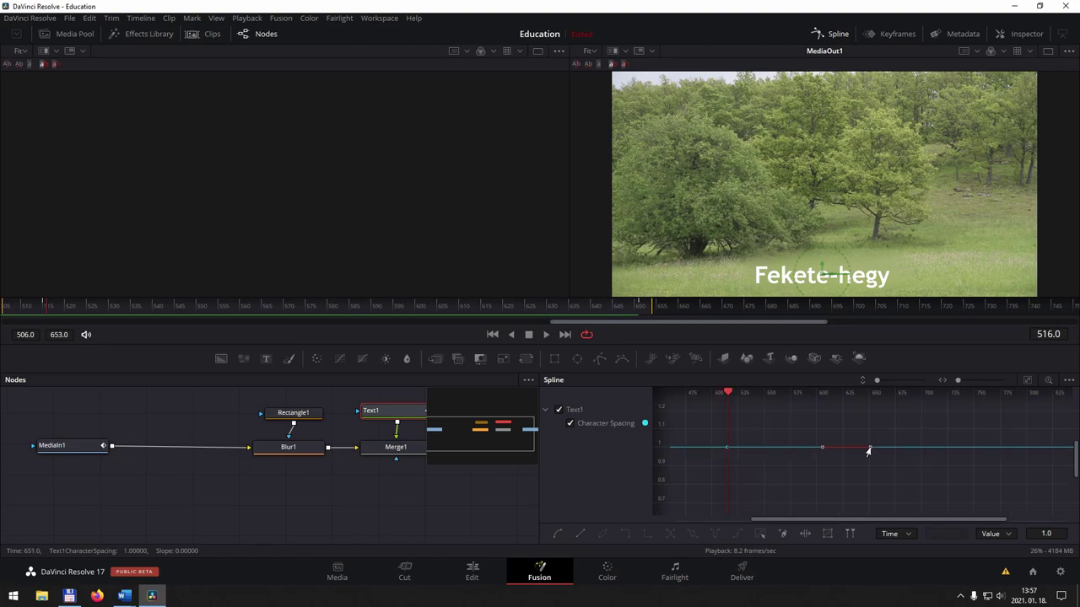
Raise the end Character Spacing keyframe to 1.192 at frame 651 and stop playback
drag(867, 448, 867, 416)
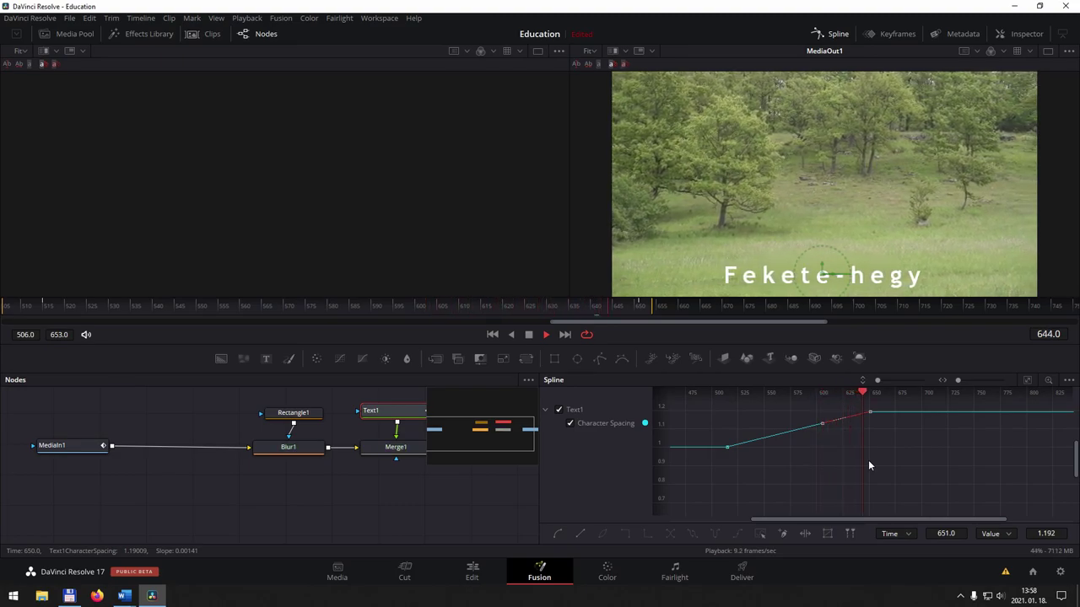
key(space)
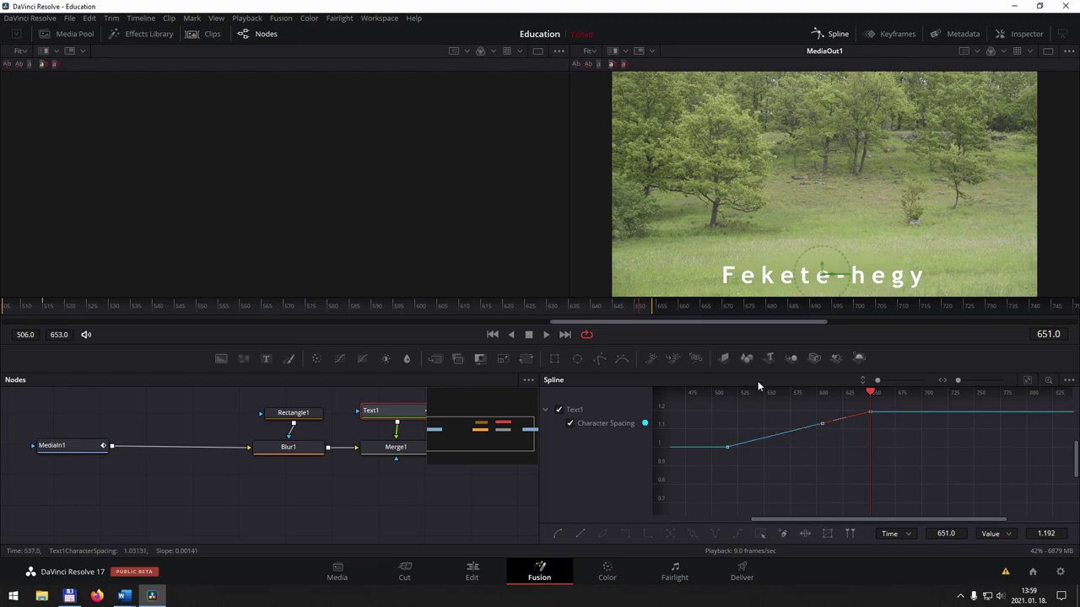
Enlarge the spline graph and delete the middle keyframe on the Character Spacing curve
drag(767, 374, 767, 321)
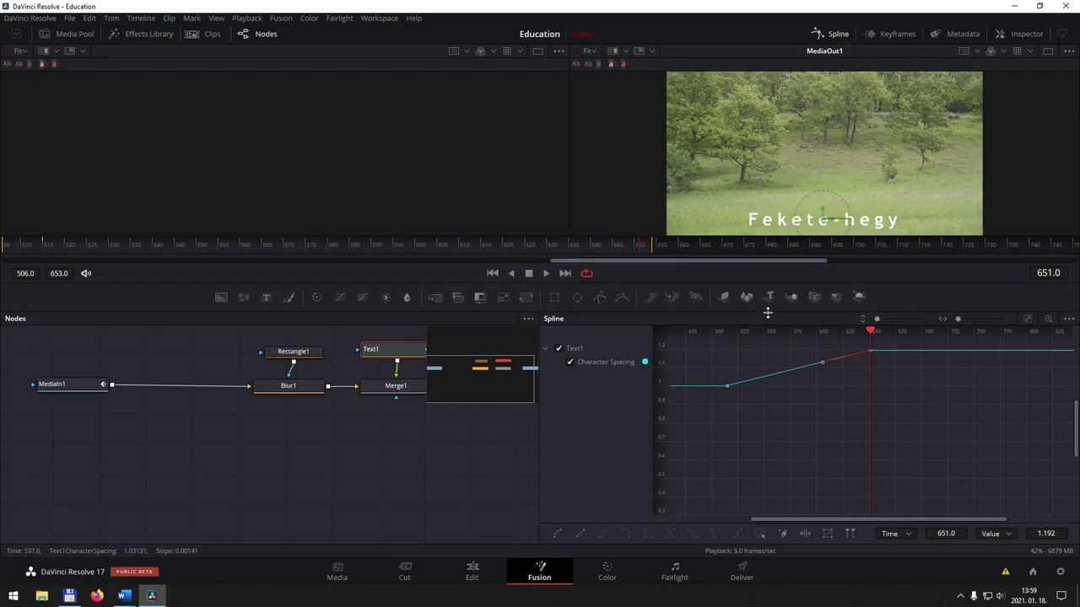
scroll(787, 473, up, 3)
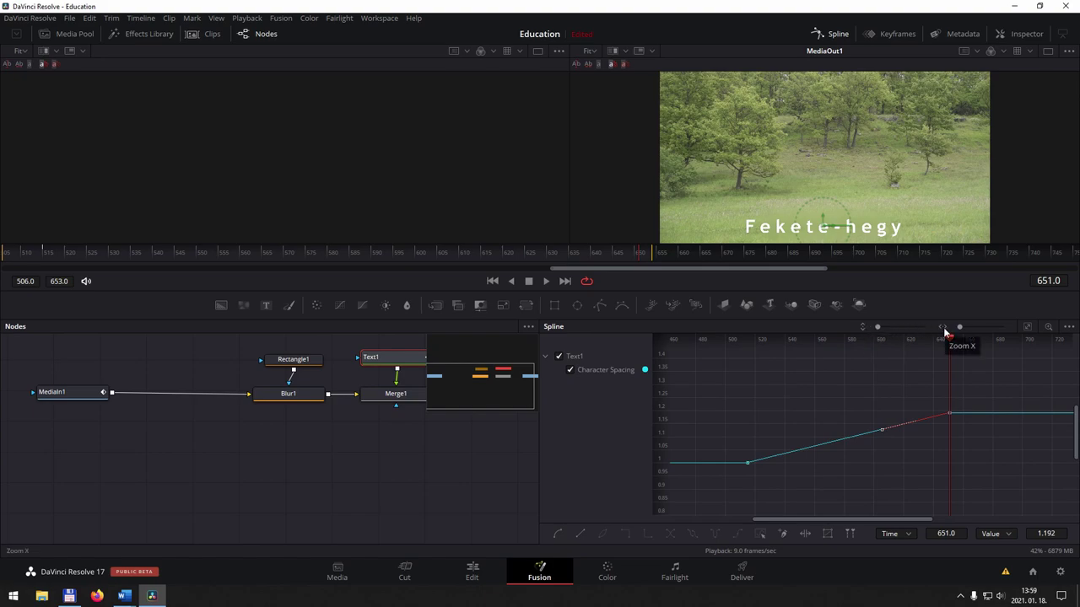
drag(877, 327, 882, 328)
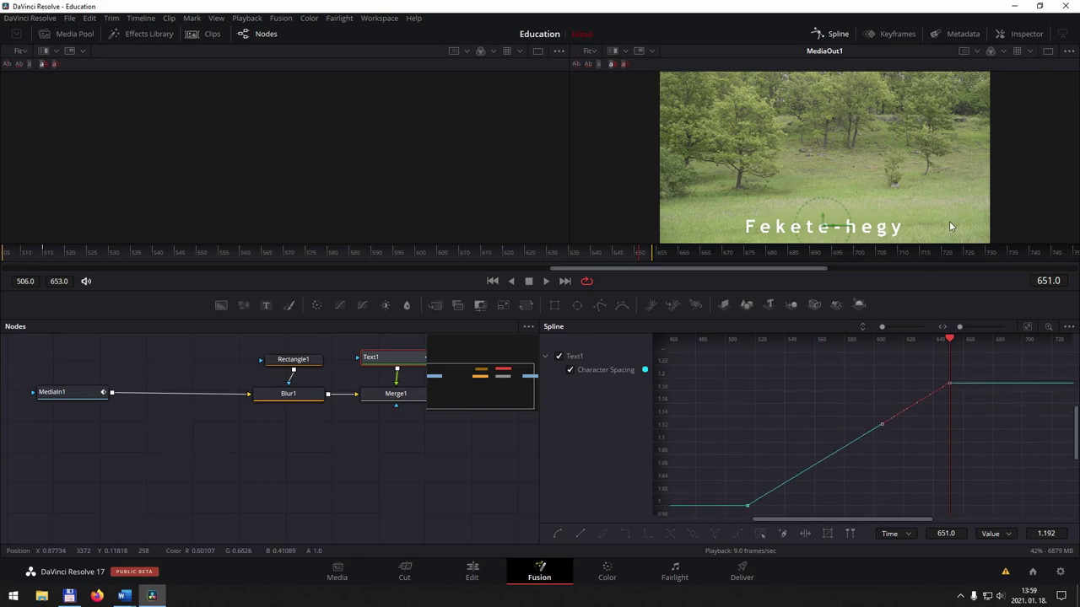
key(Delete)
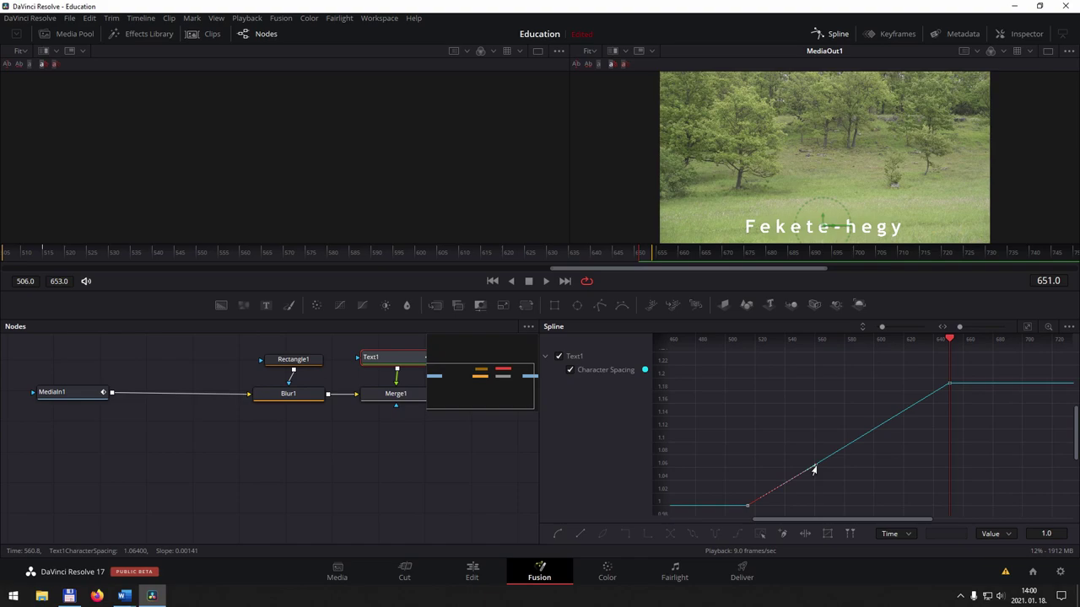
Ease the spacing curve out of its first keyframe and into the 1.192 keyframe, then select Rectangle1
drag(814, 469, 837, 501)
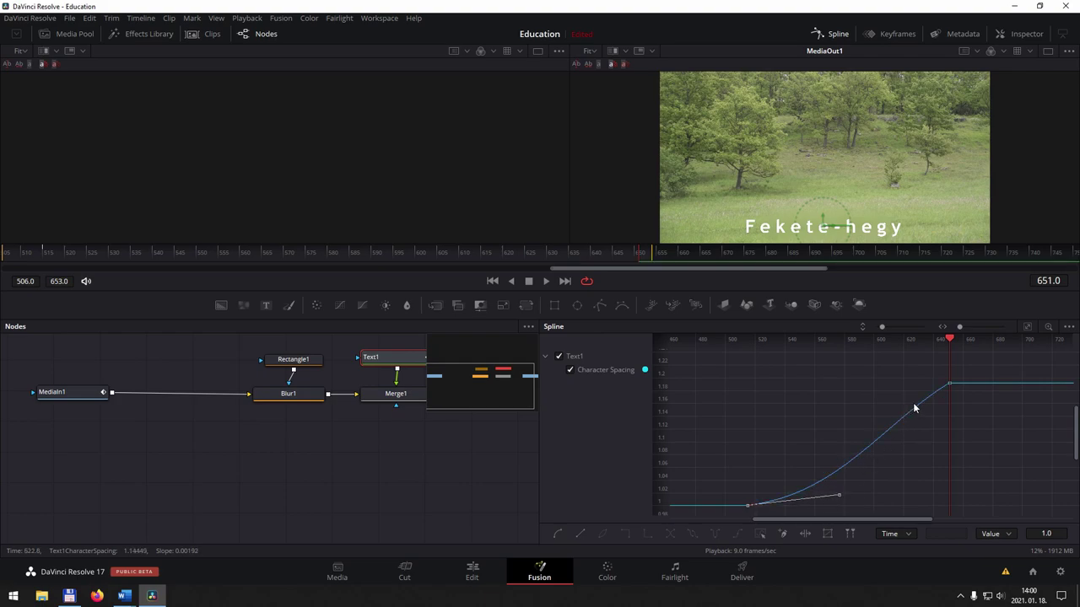
click(948, 385)
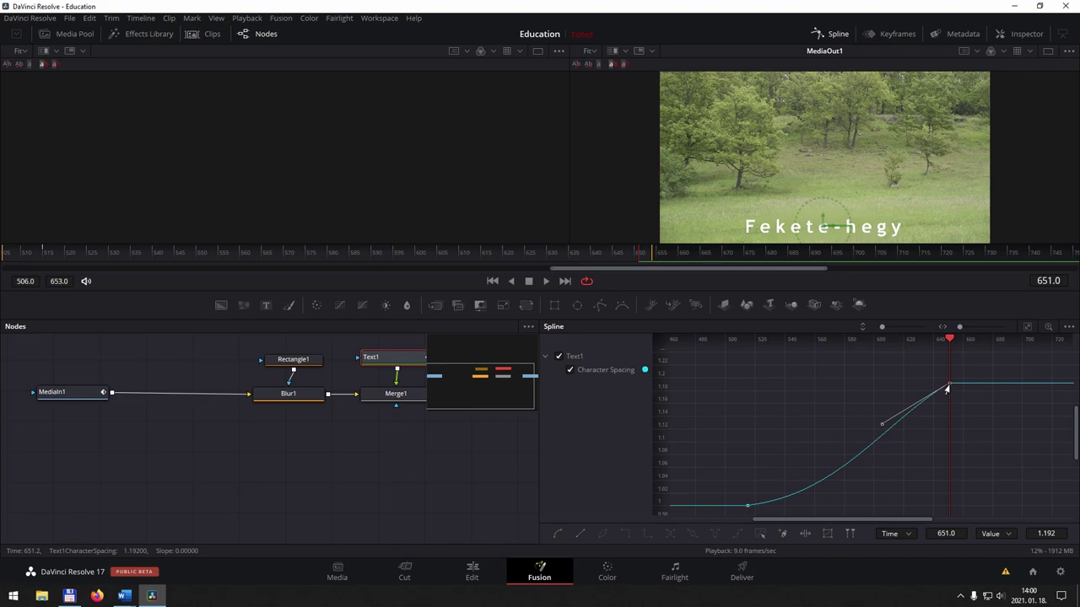
drag(899, 426, 843, 395)
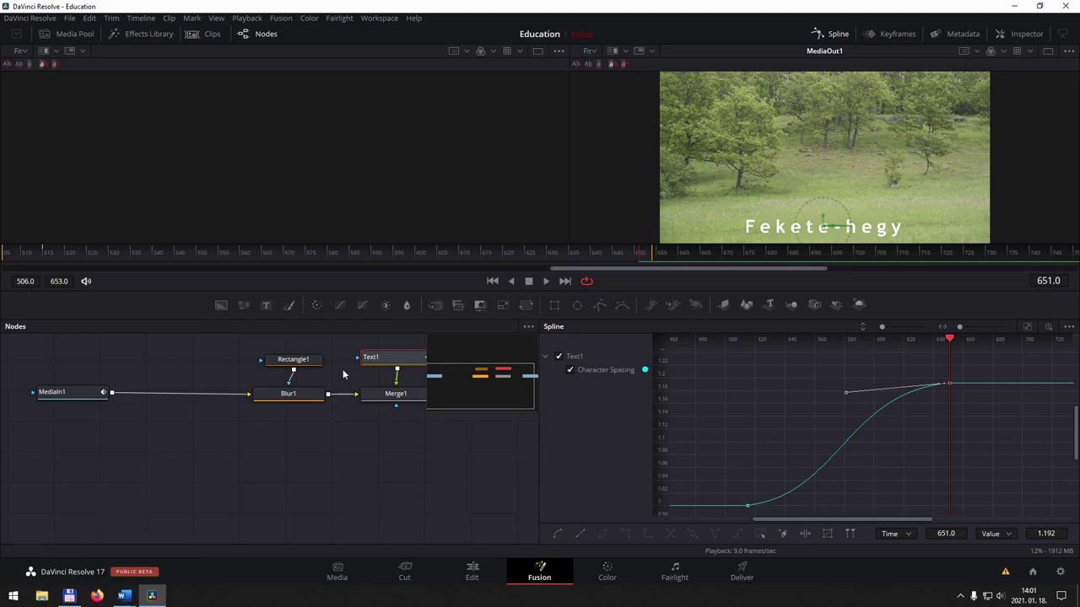
click(314, 360)
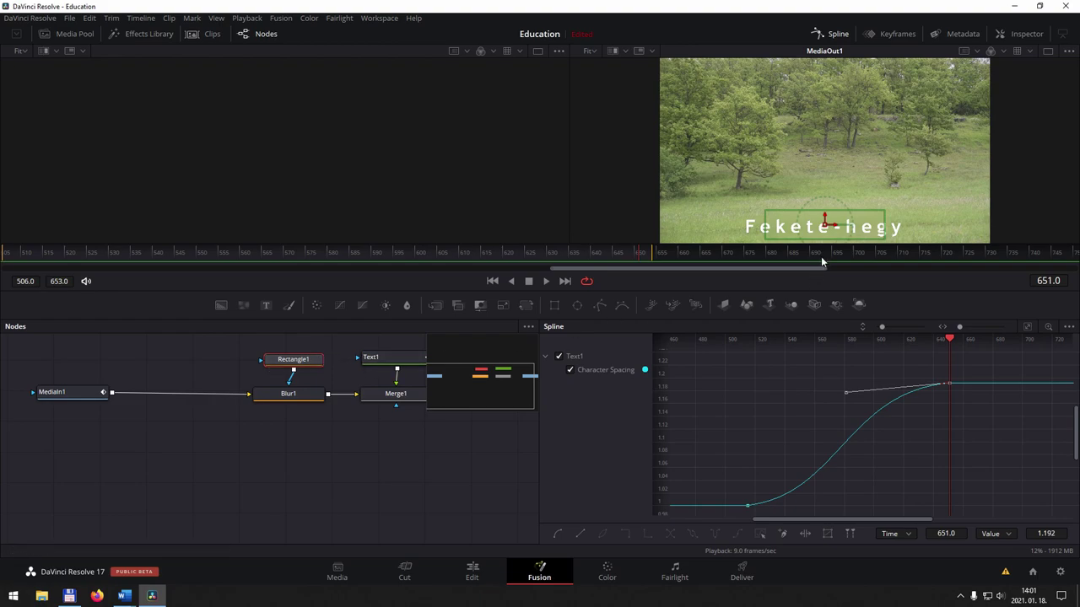
Keyframe Rectangle1's Width at 0.362 on frame 515 in the Inspector
click(1026, 34)
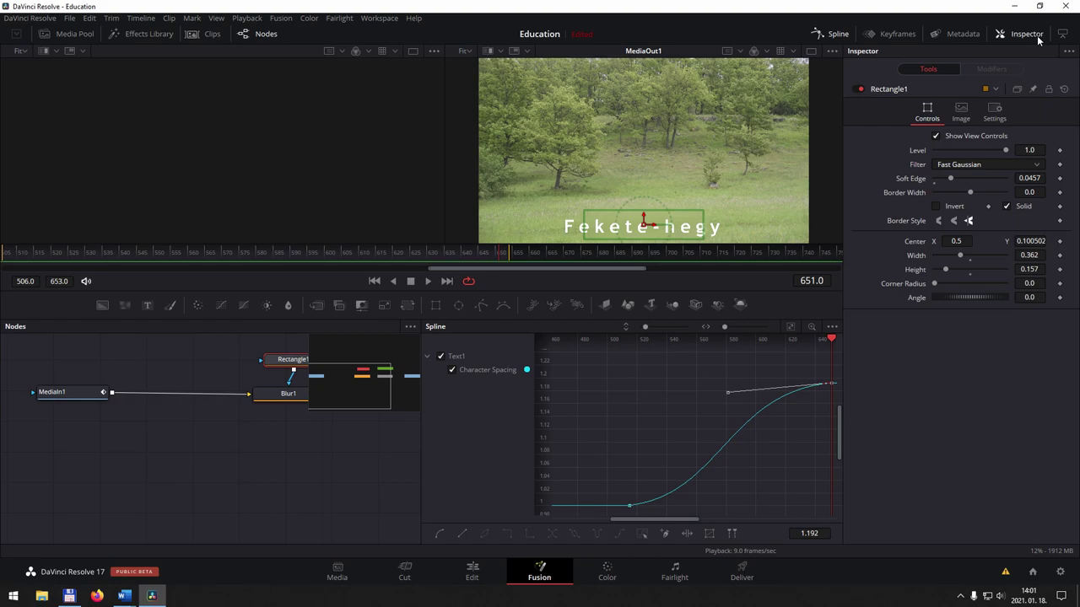
drag(651, 339, 629, 342)
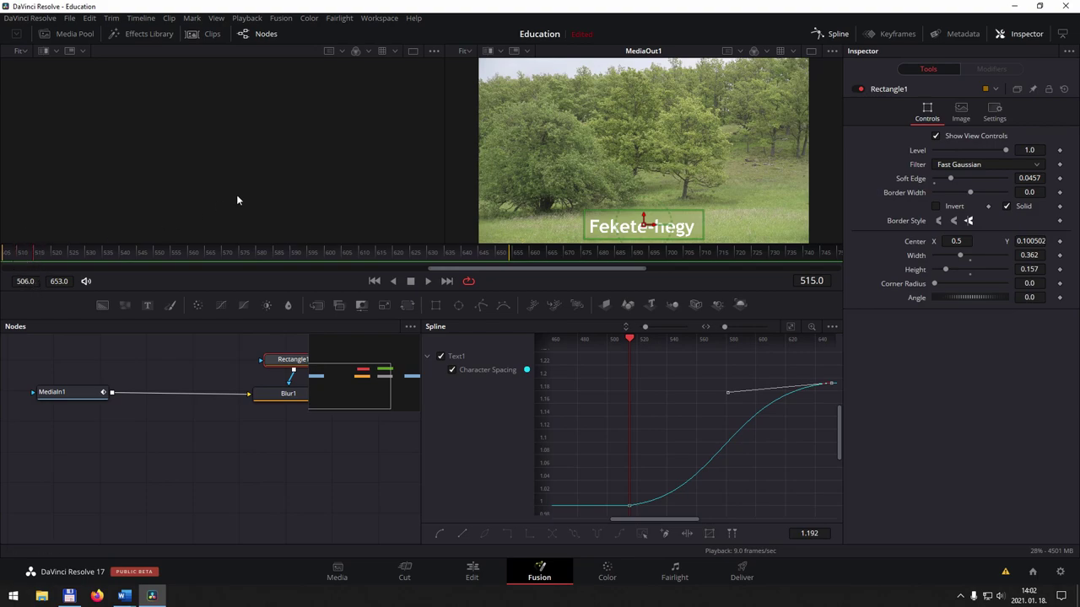
click(1059, 255)
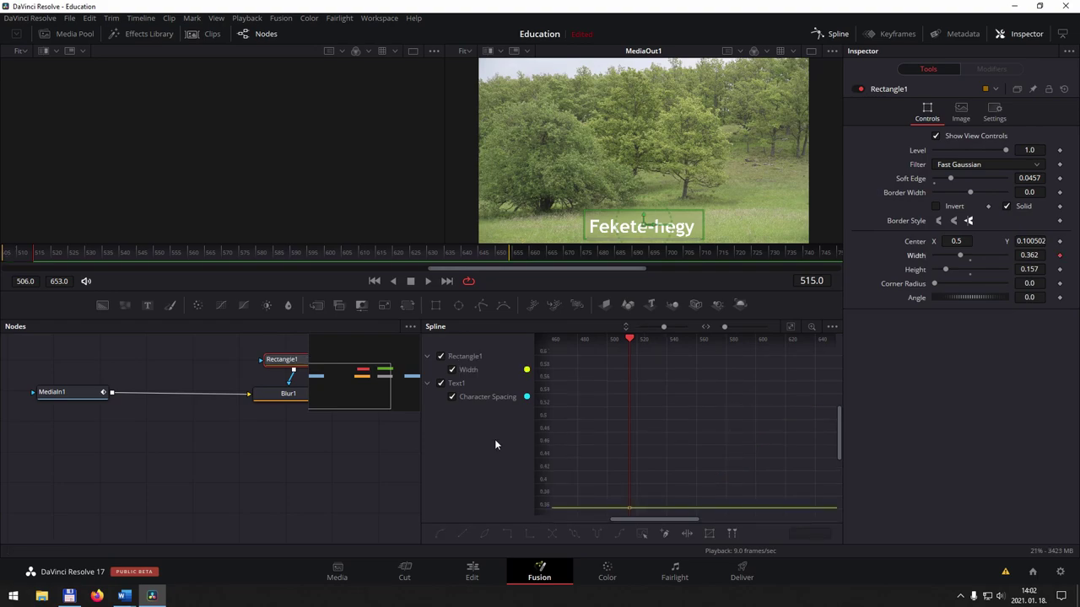
Hide the Inspector, zoom the spline graph out, and move the current frame to 651
click(1026, 34)
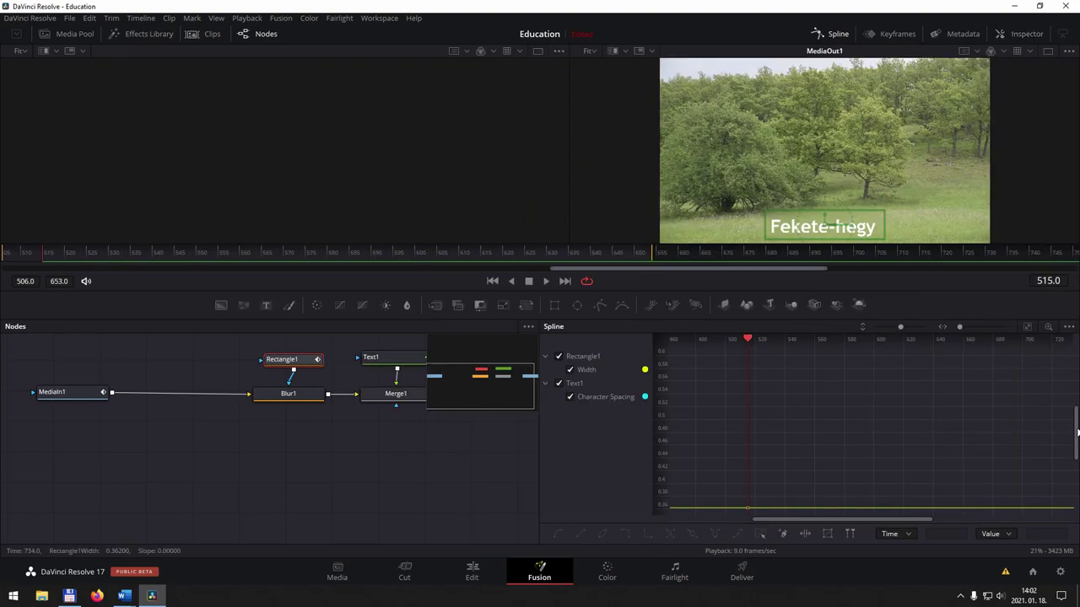
scroll(869, 434, down, 5)
scroll(866, 427, up, 3)
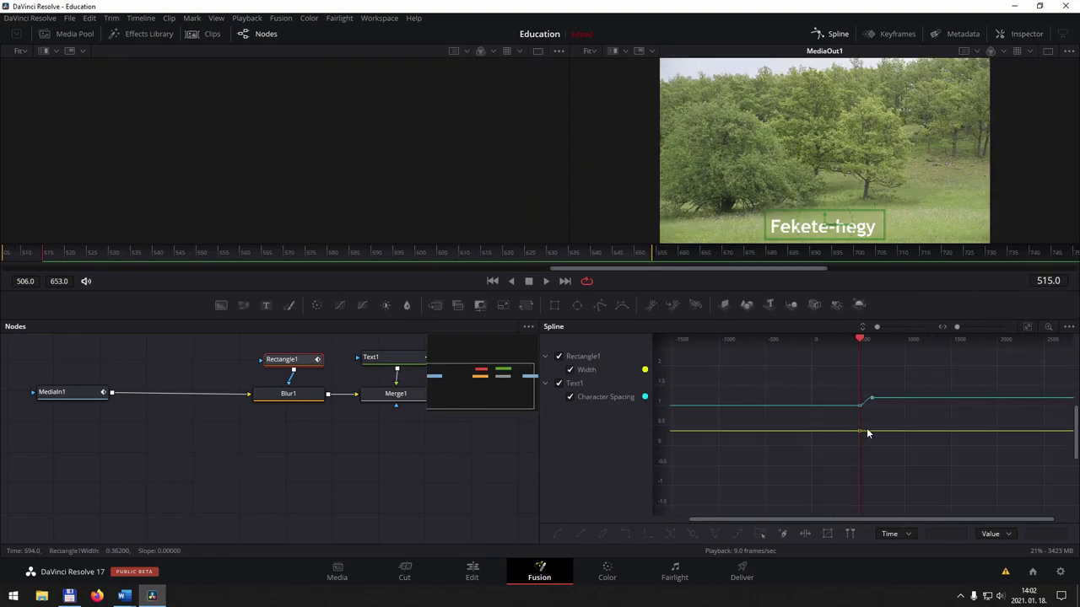
scroll(854, 436, up, 3)
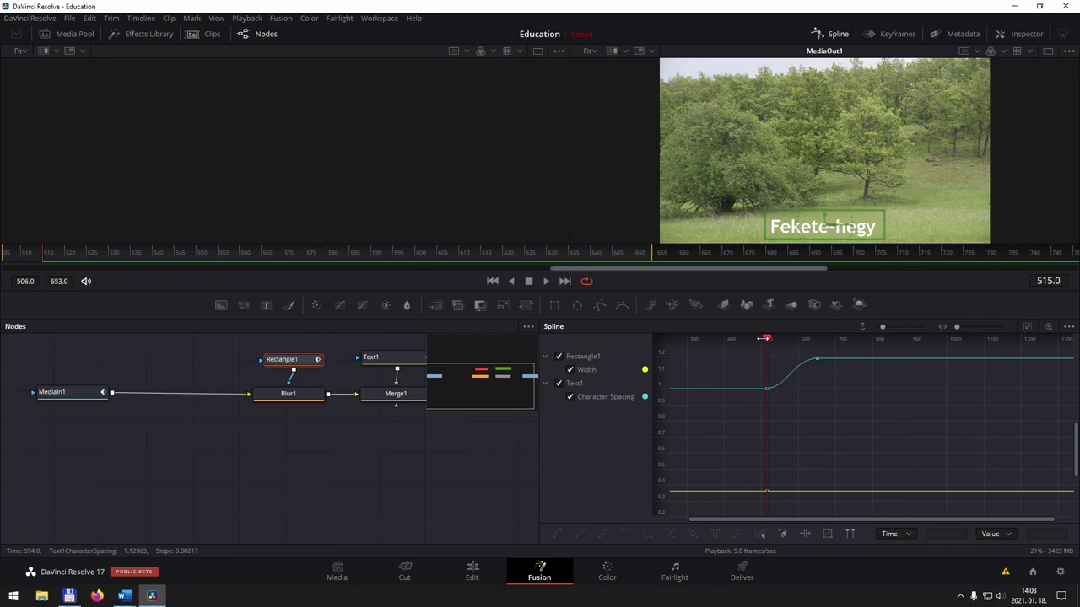
drag(767, 341, 959, 328)
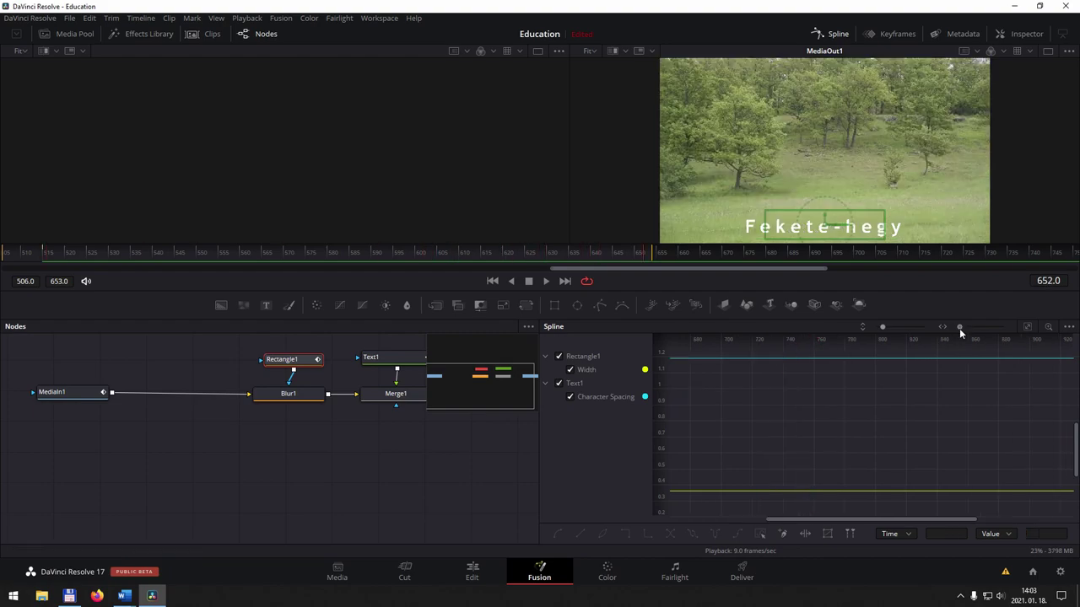
mouse_move(826, 519)
mouse_down()
mouse_move(785, 519)
mouse_move(748, 535)
mouse_up()
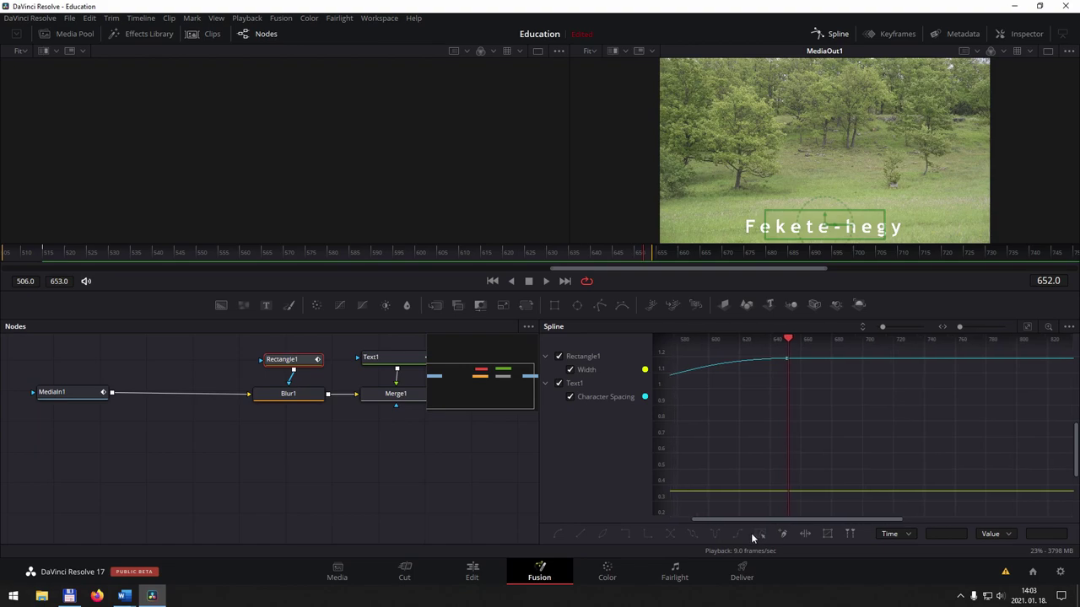
click(792, 341)
Raise Rectangle1's Width keyframe at frame 651 from 0.362 to 0.525
scroll(798, 495, up, 5)
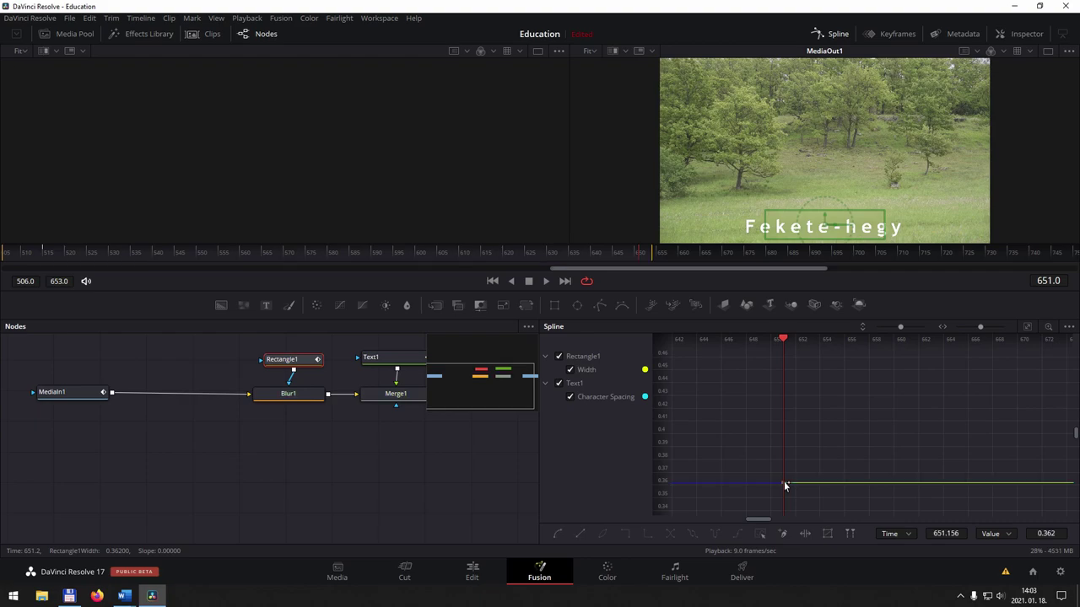
scroll(775, 437, down, 10)
scroll(774, 435, up, 2)
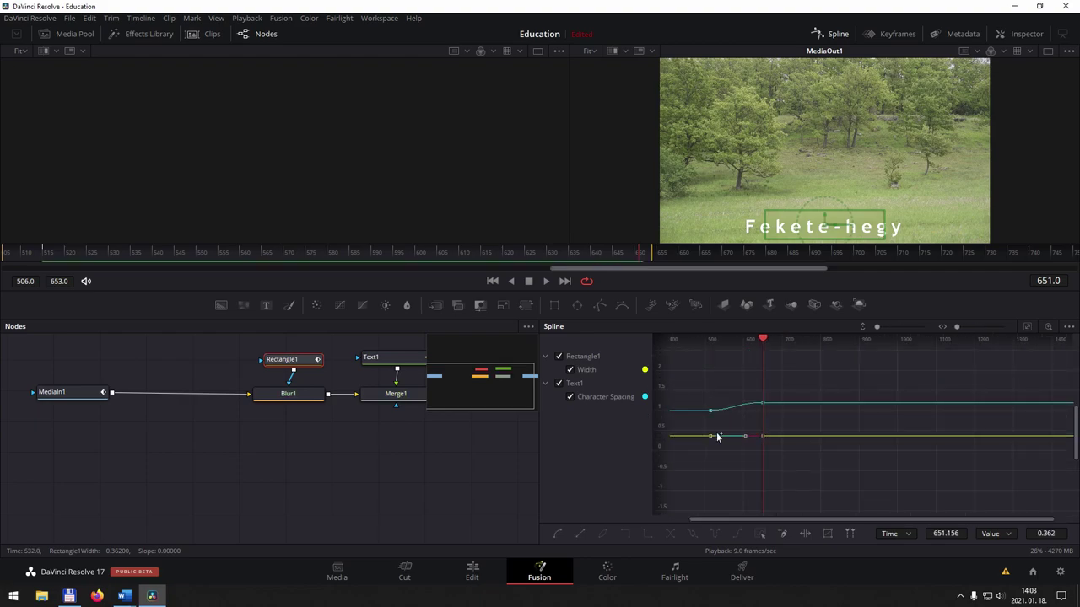
scroll(778, 432, up, 2)
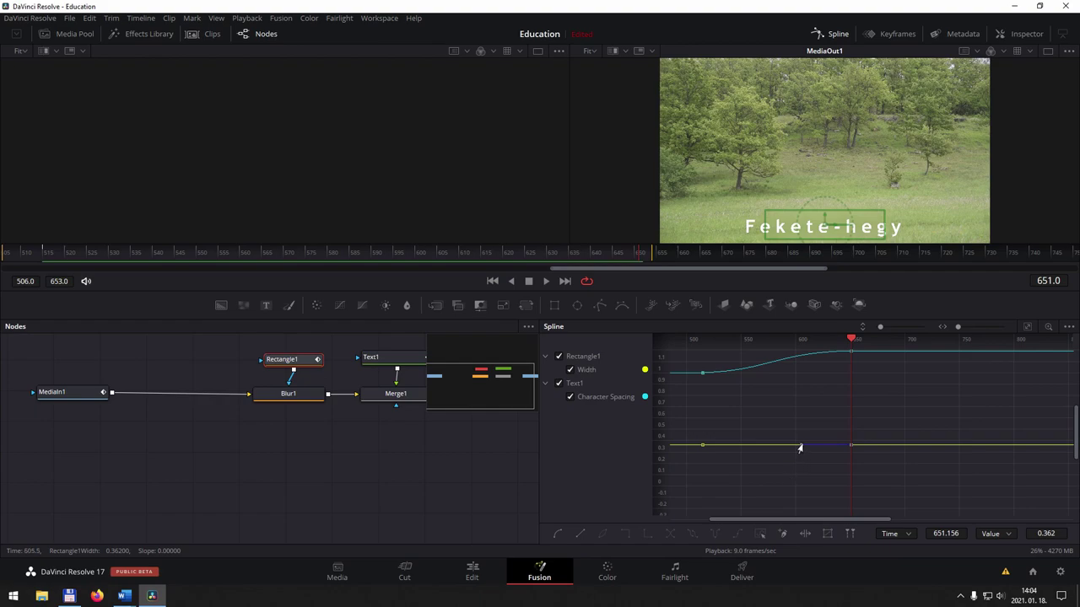
mouse_move(797, 445)
mouse_down()
mouse_move(849, 450)
mouse_move(851, 427)
mouse_up()
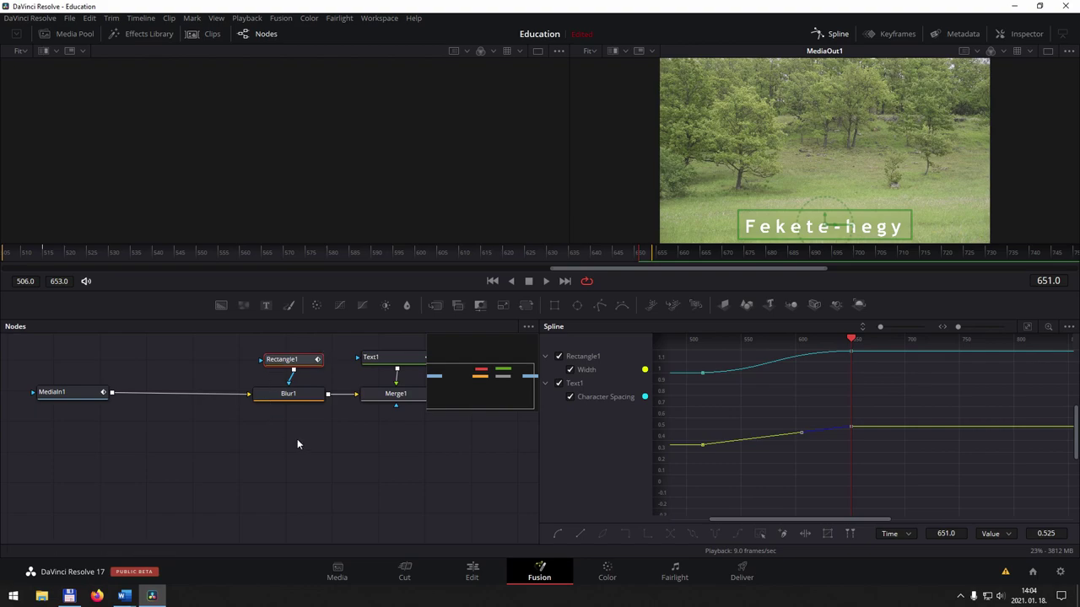
Stretch the graph vertically and add Bezier eases to both ends of the Width curve
scroll(778, 346, up, 2)
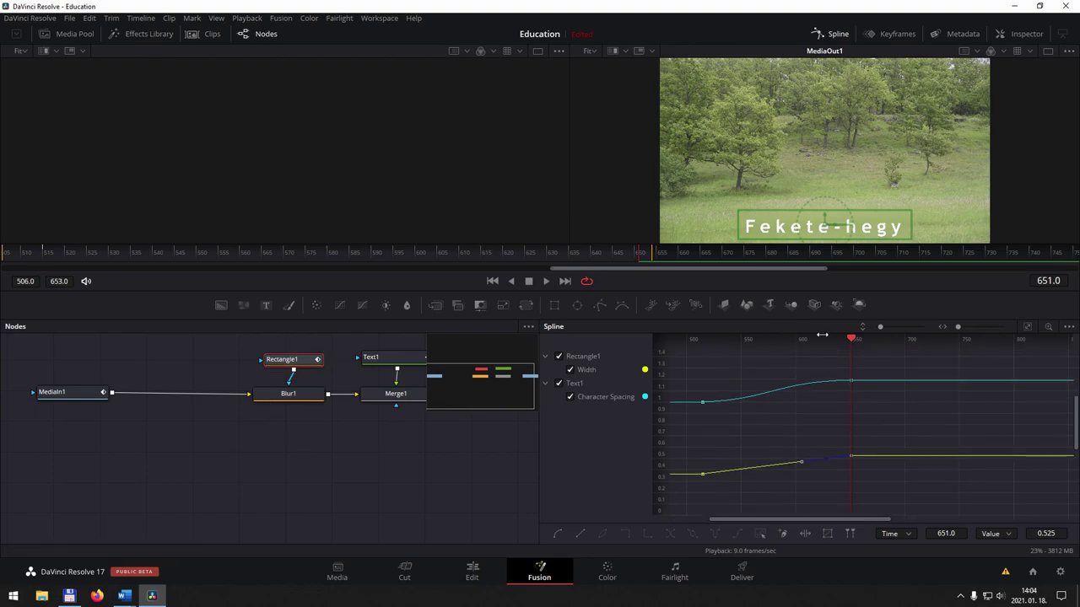
drag(881, 331, 883, 328)
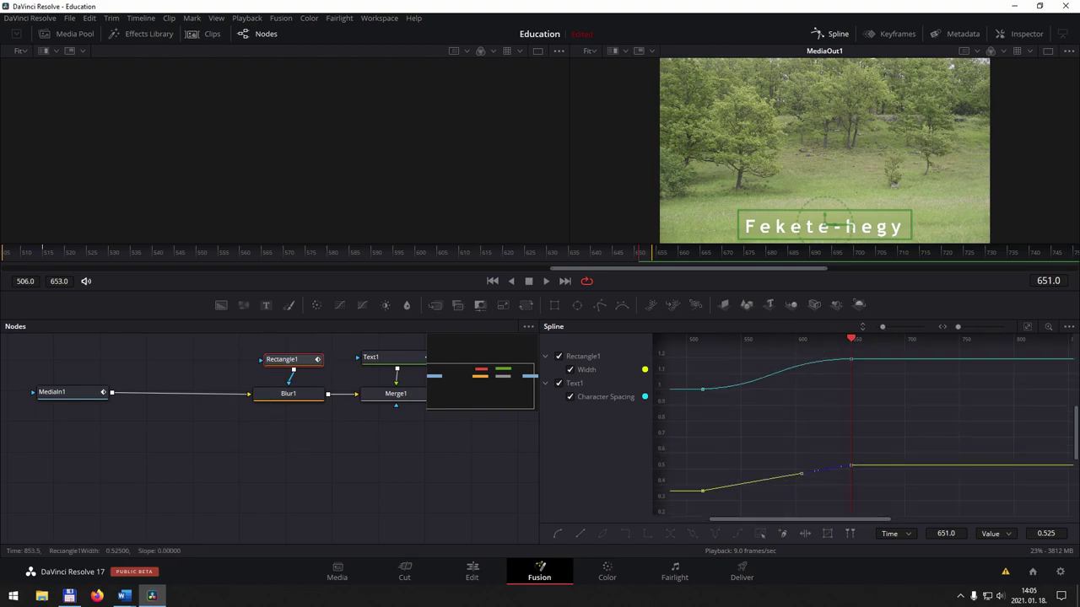
drag(799, 485, 796, 475)
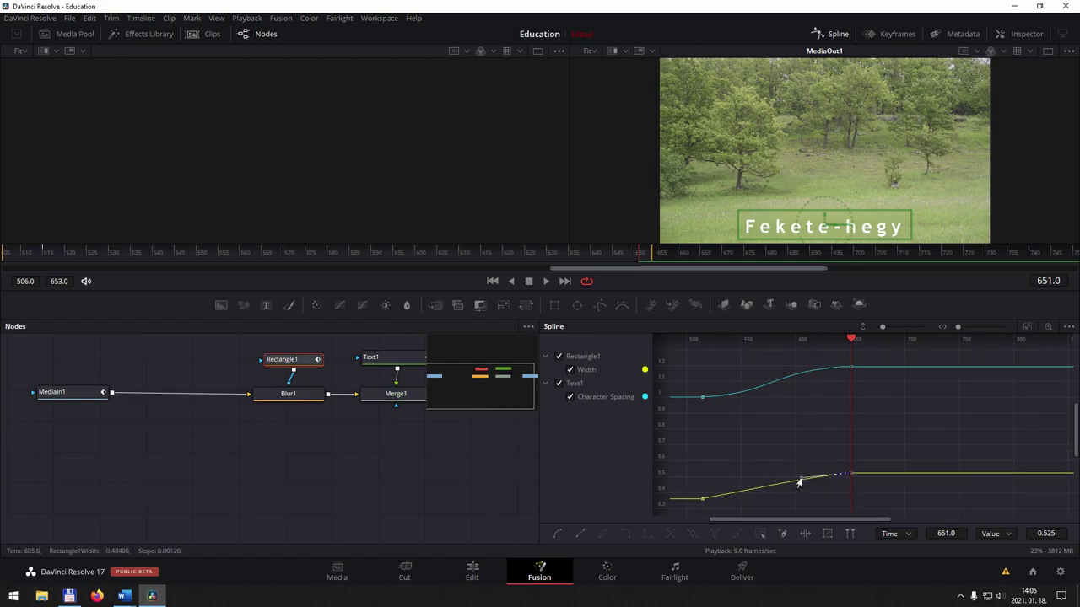
drag(714, 498, 755, 503)
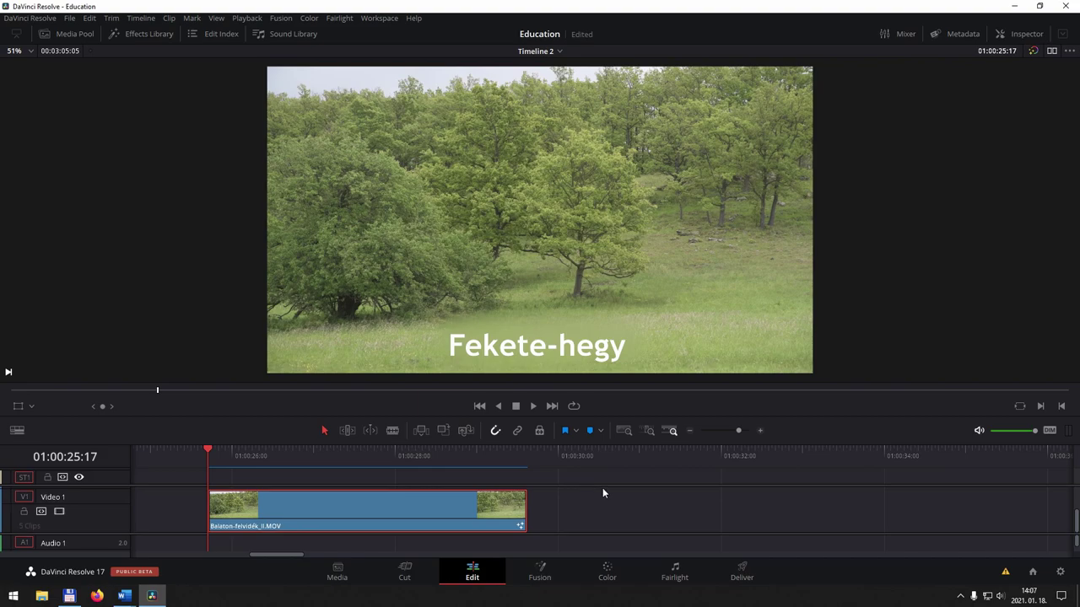
Play and stop the widening-title preview on the Edit timeline, then go back to Fusion
key(space)
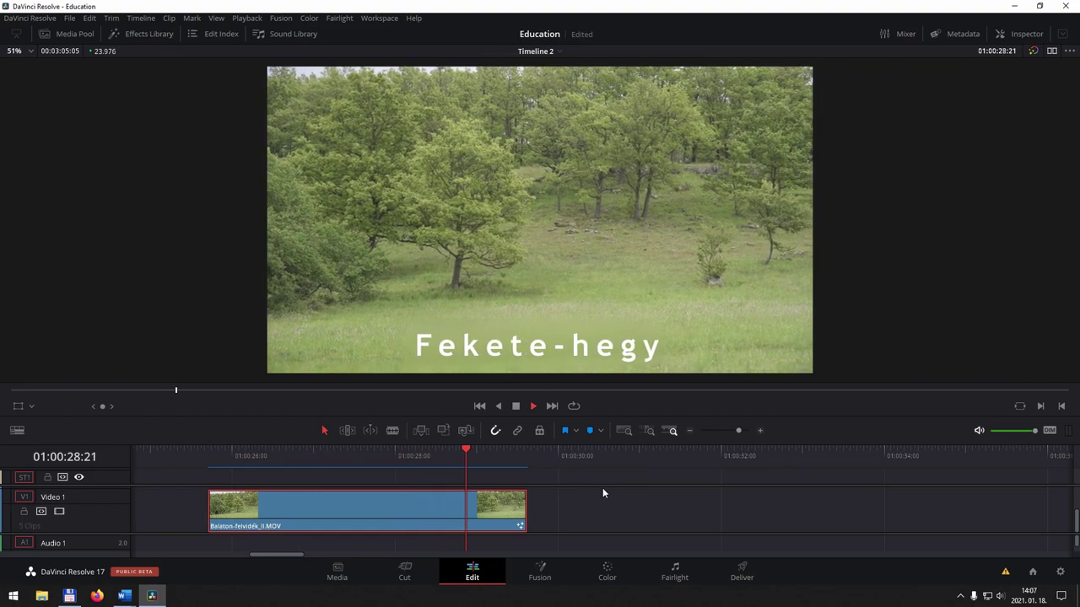
key(space)
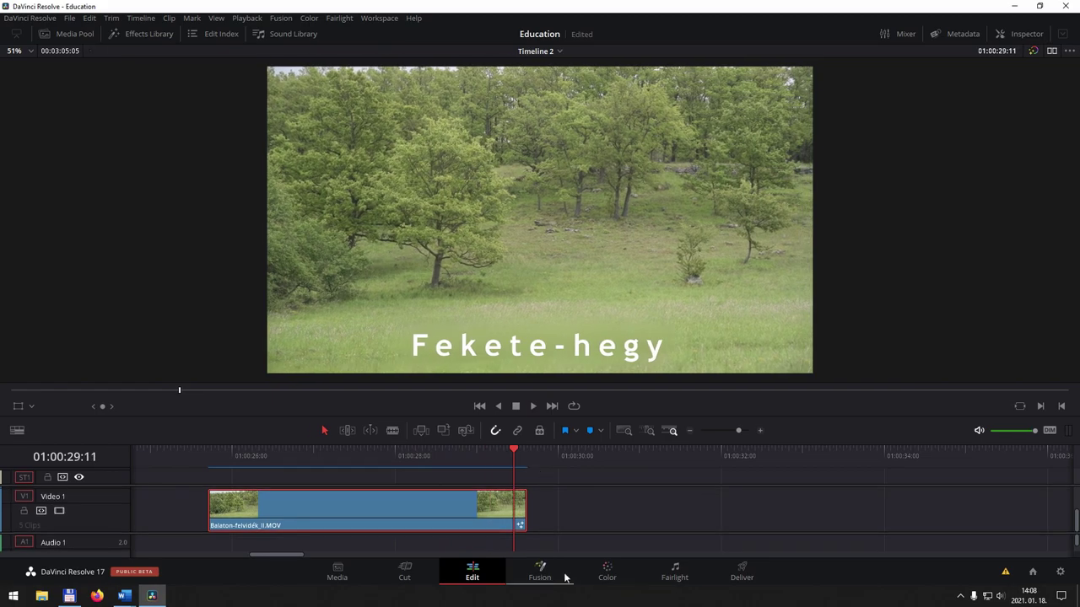
click(548, 575)
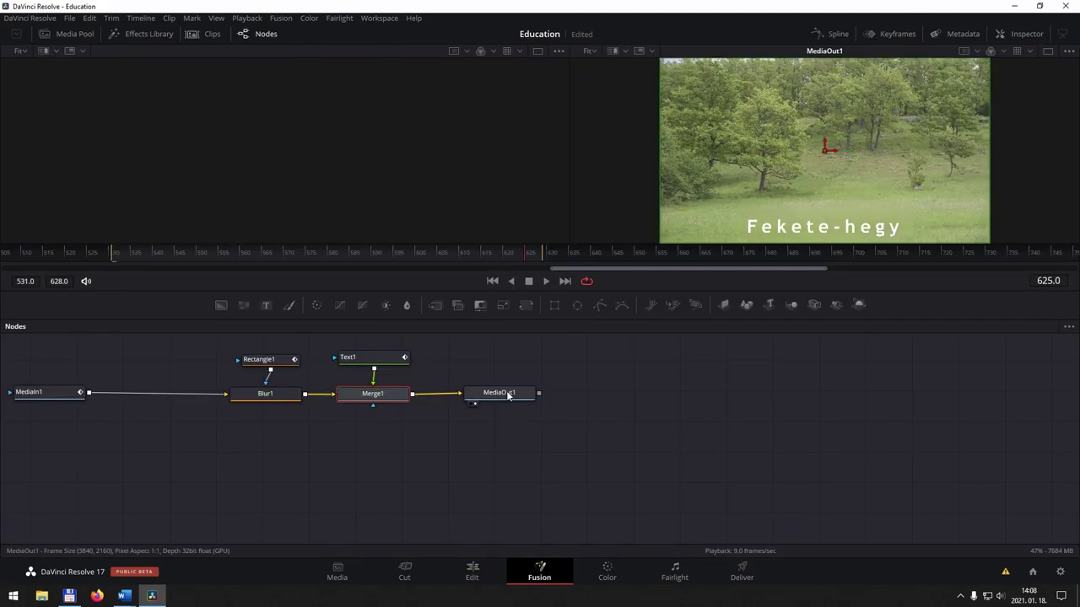
Select MediaOut1, check the Edit timeline, and show the original MediaIn1 meadow clip in the left viewer
click(509, 394)
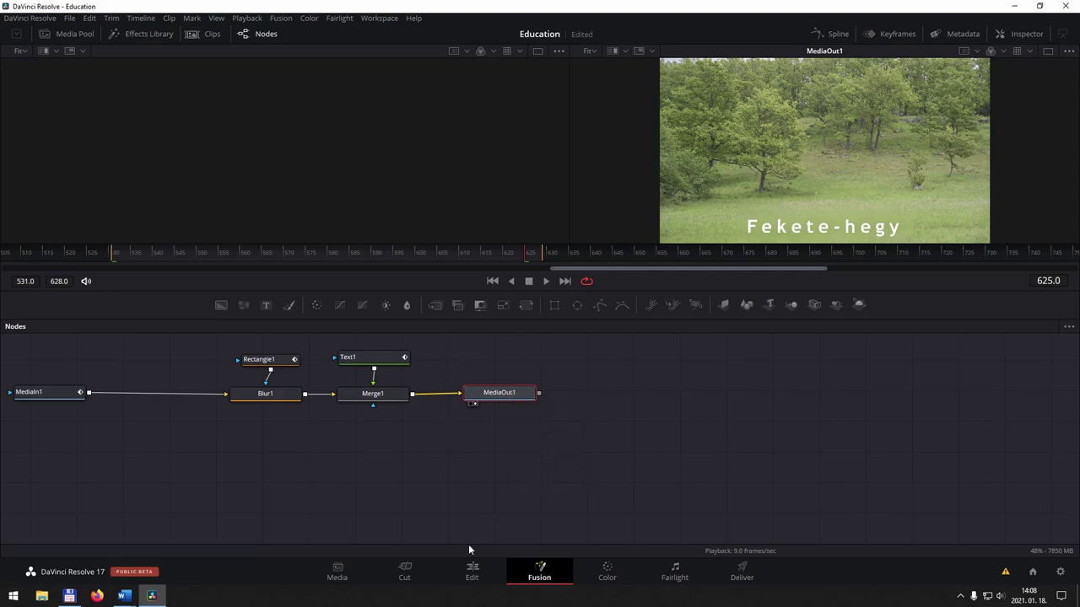
click(472, 573)
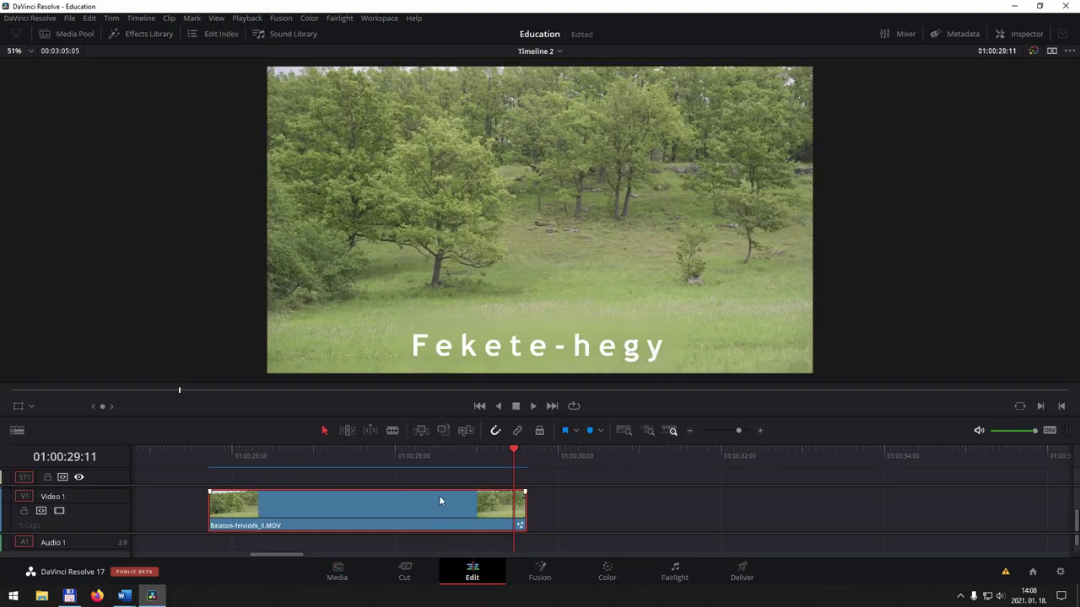
click(540, 572)
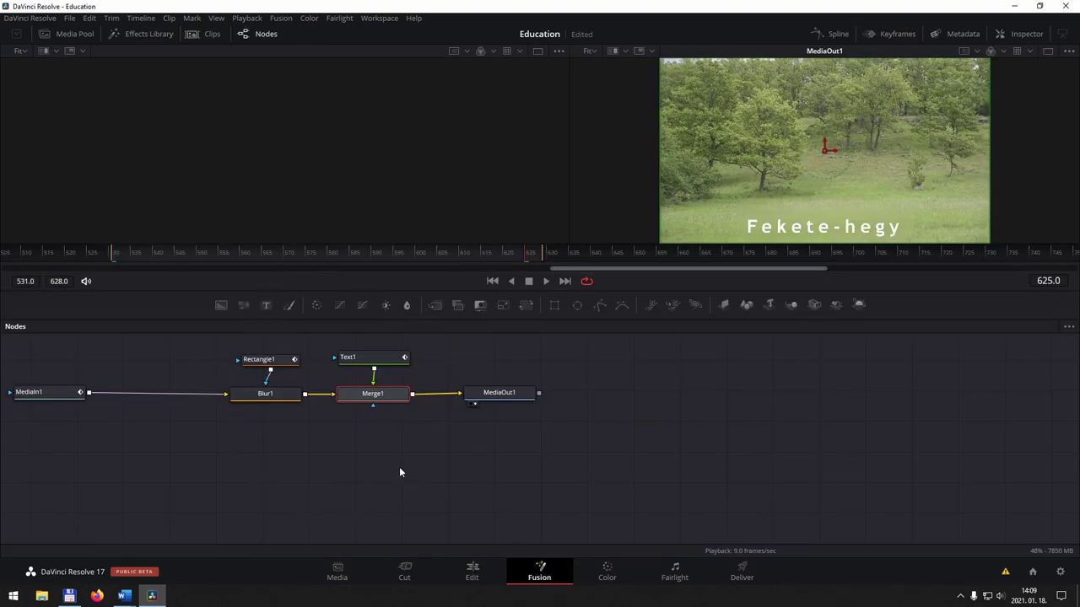
click(20, 405)
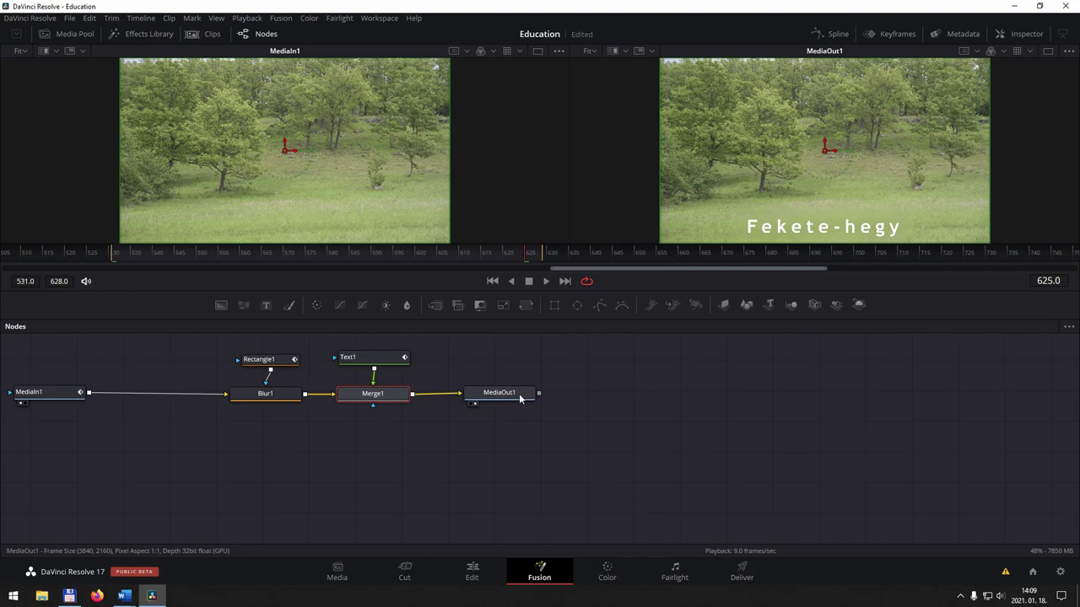
click(472, 579)
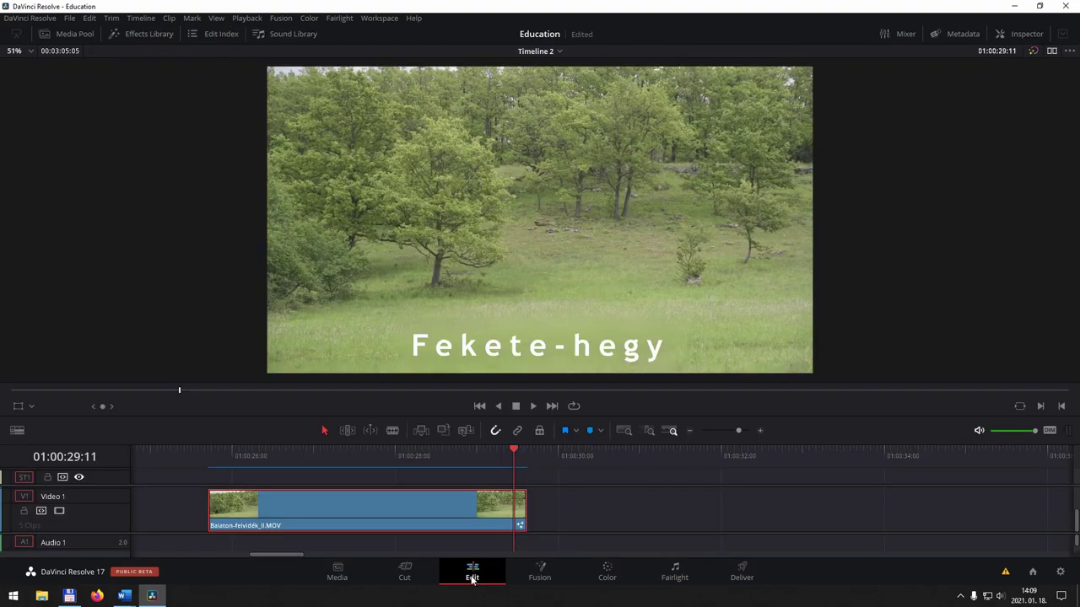